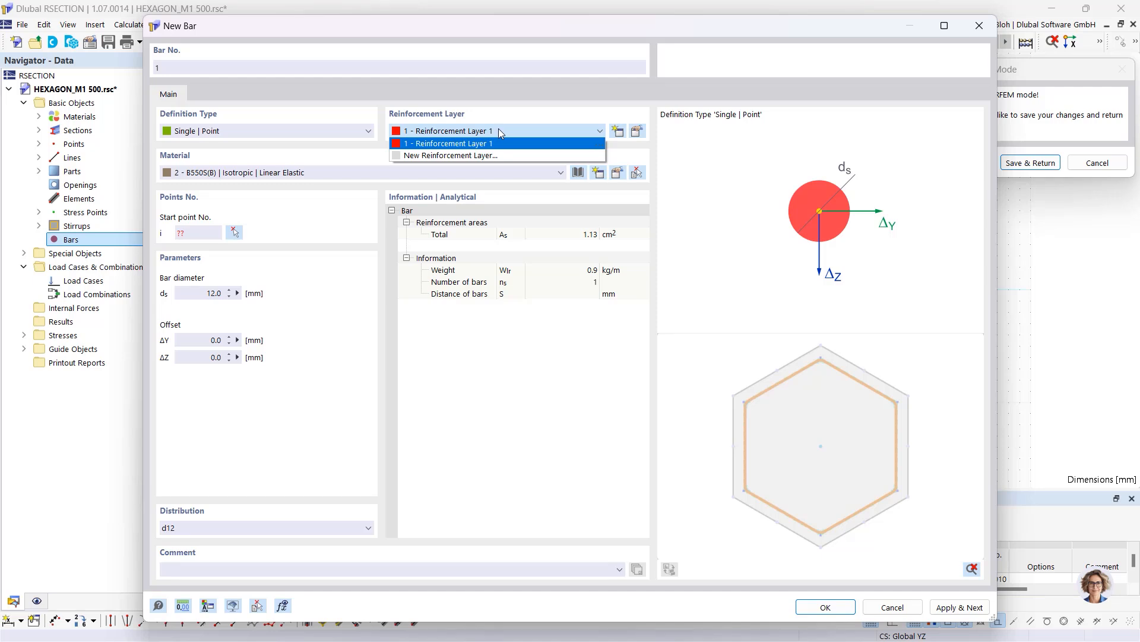
Create a 16 mm single-point bar in Reinforcement Layer 1 at point 524, the stirrup's upper-left corner
left_click(450, 146)
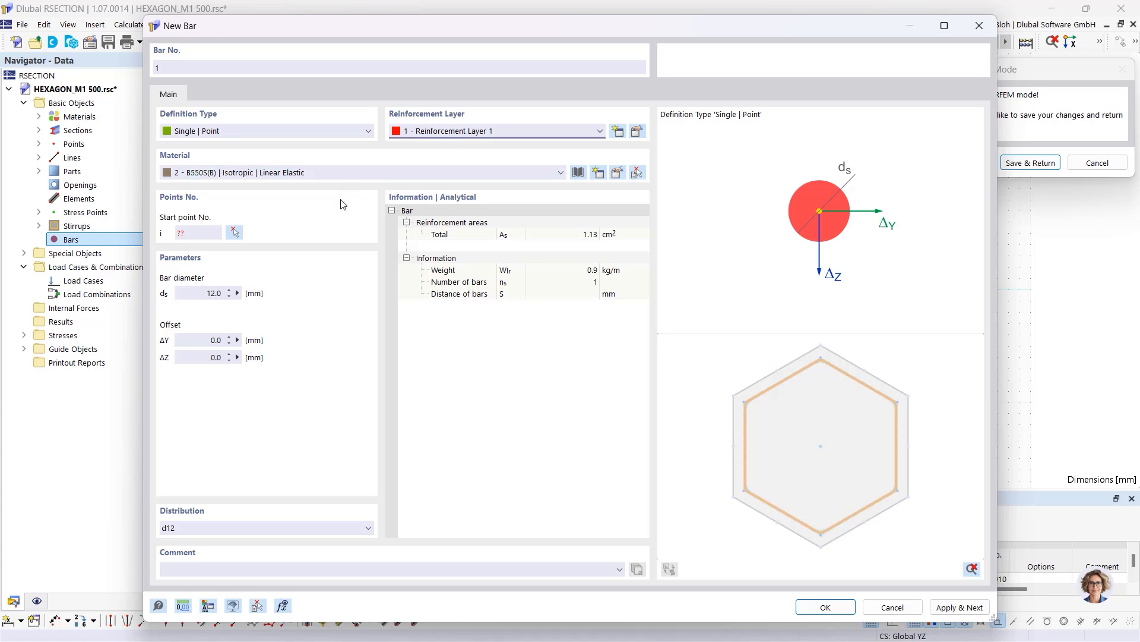
left_click(202, 295)
type("16")
left_click(234, 233)
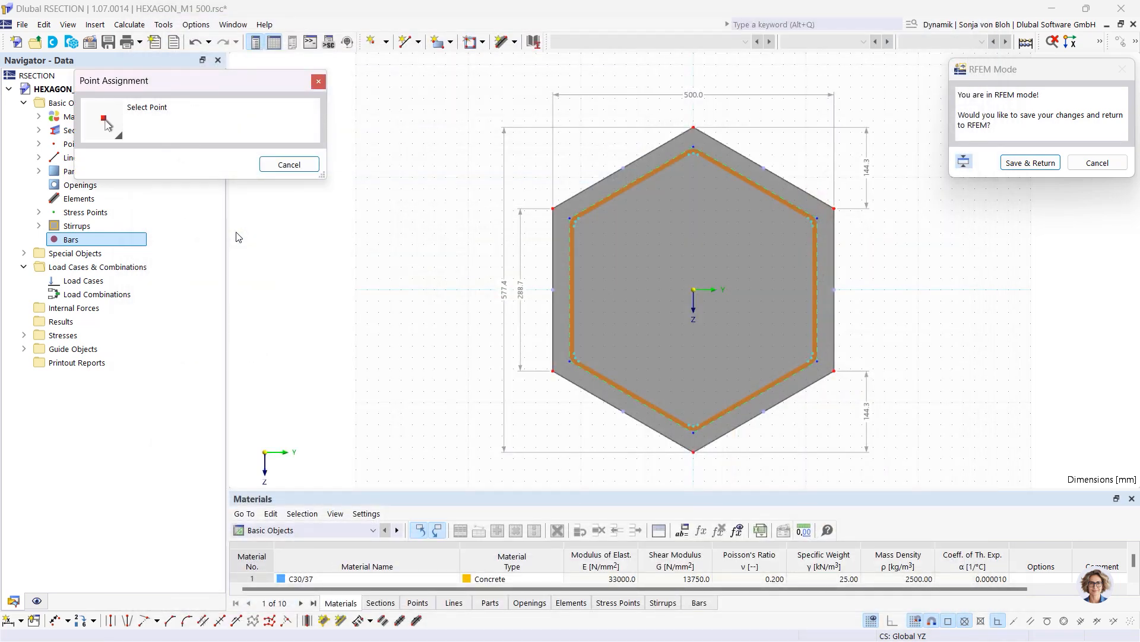
scroll(567, 221, "up", 5)
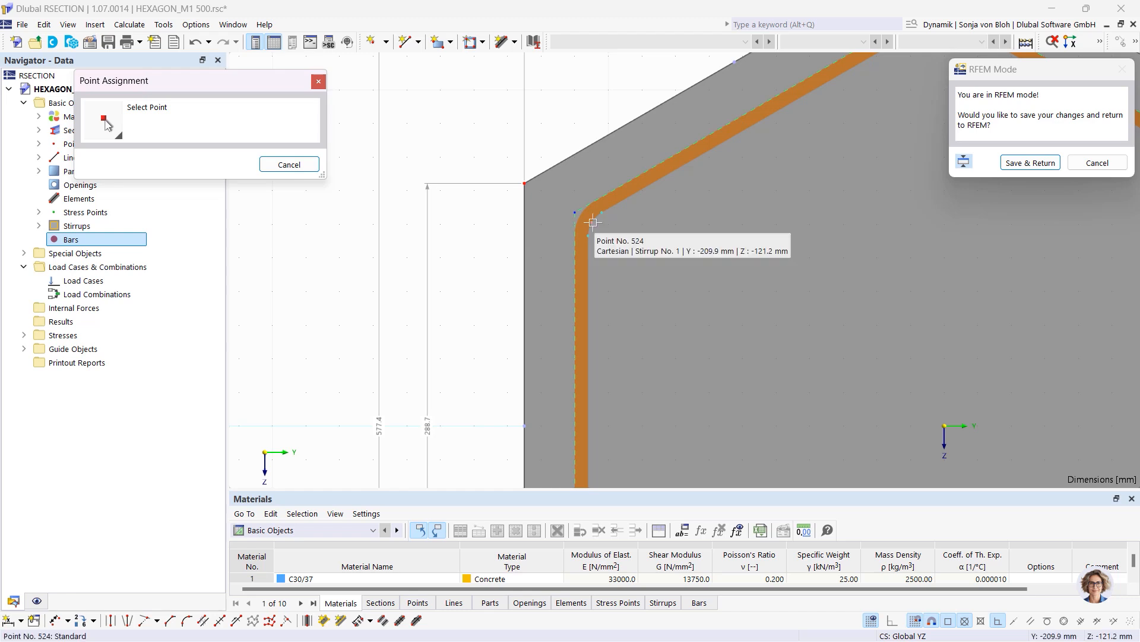
left_click(593, 223)
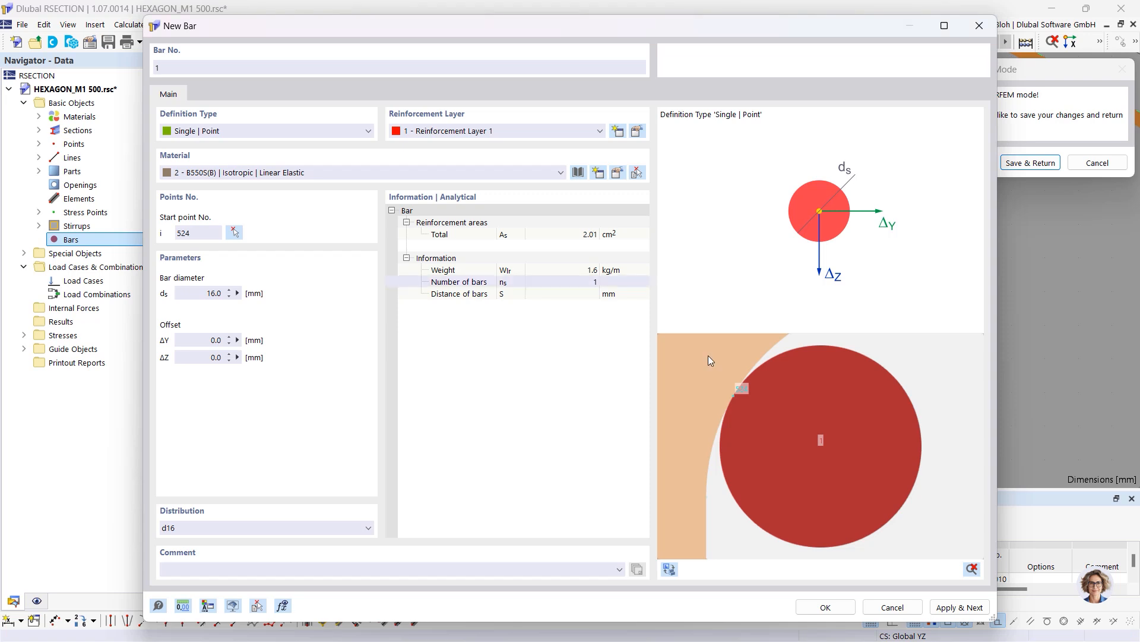
left_click(970, 609)
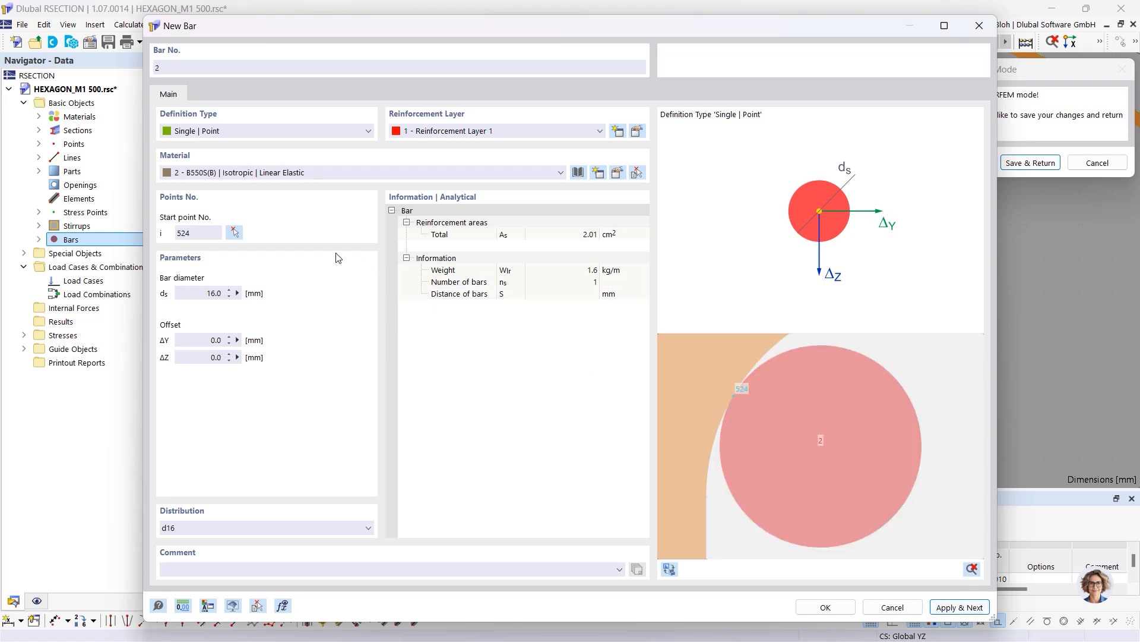
Add 16 mm single bars at the stirrup's top corner, point 509, and its upper-right corner, point 512
left_click(235, 231)
left_click(960, 607)
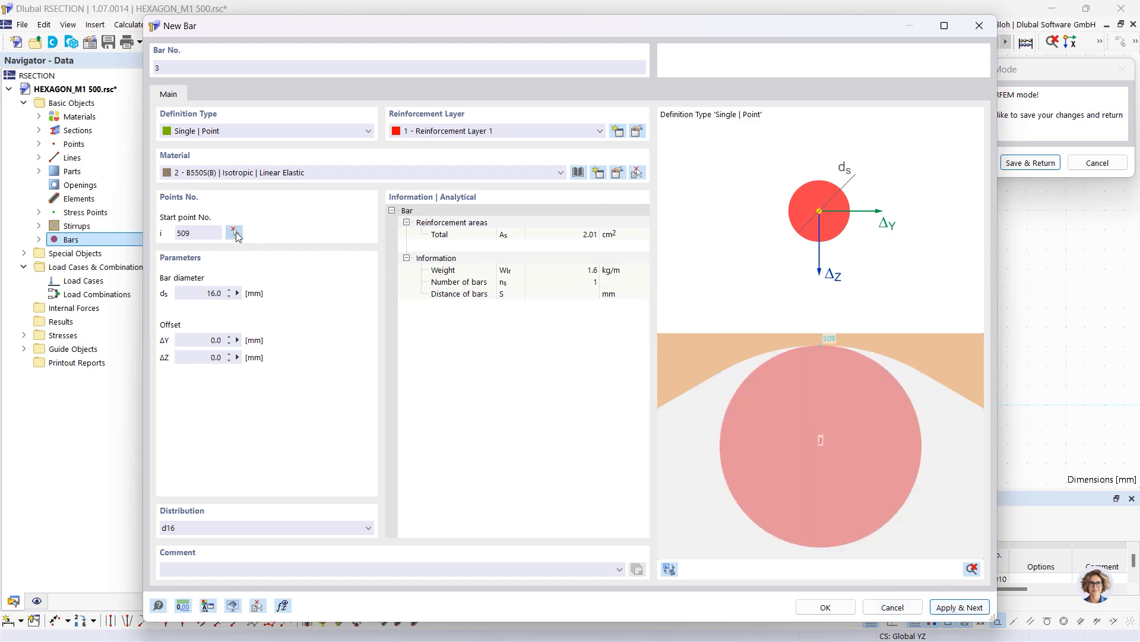
left_click(235, 232)
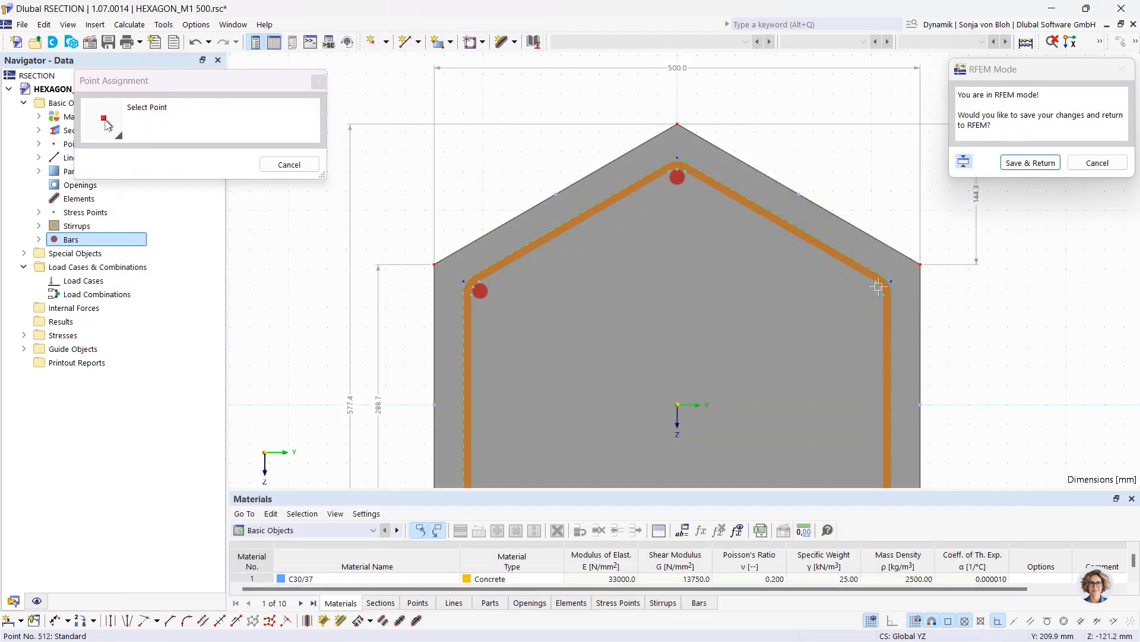
left_click(879, 287)
left_click(960, 608)
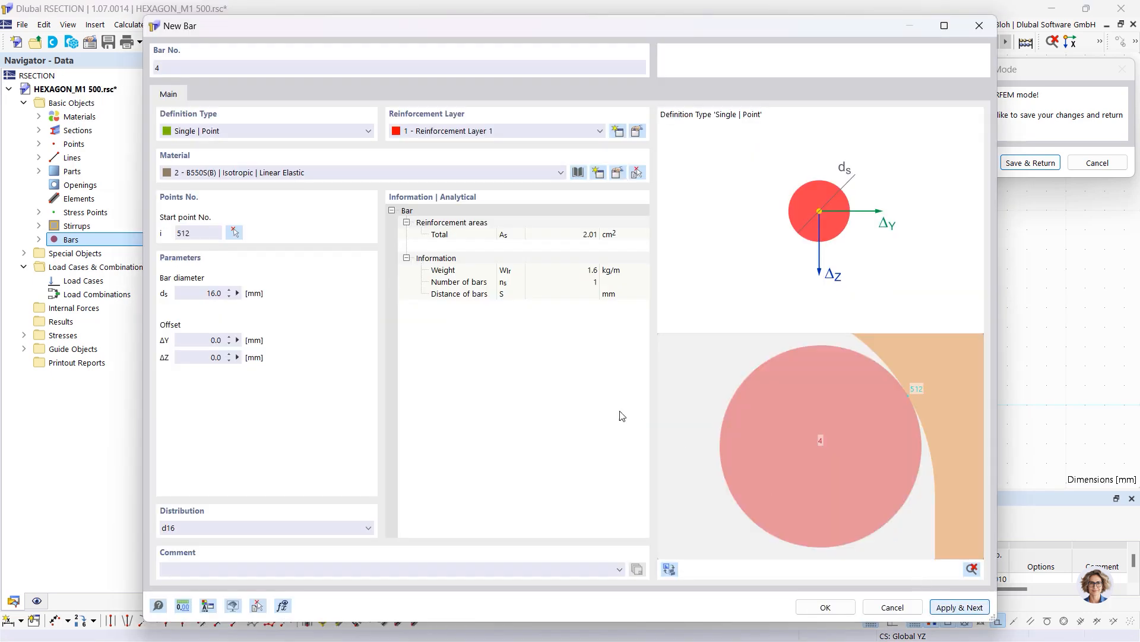
Add a 16 mm single bar at point 515 in the stirrup's lower-right corner
left_click(234, 232)
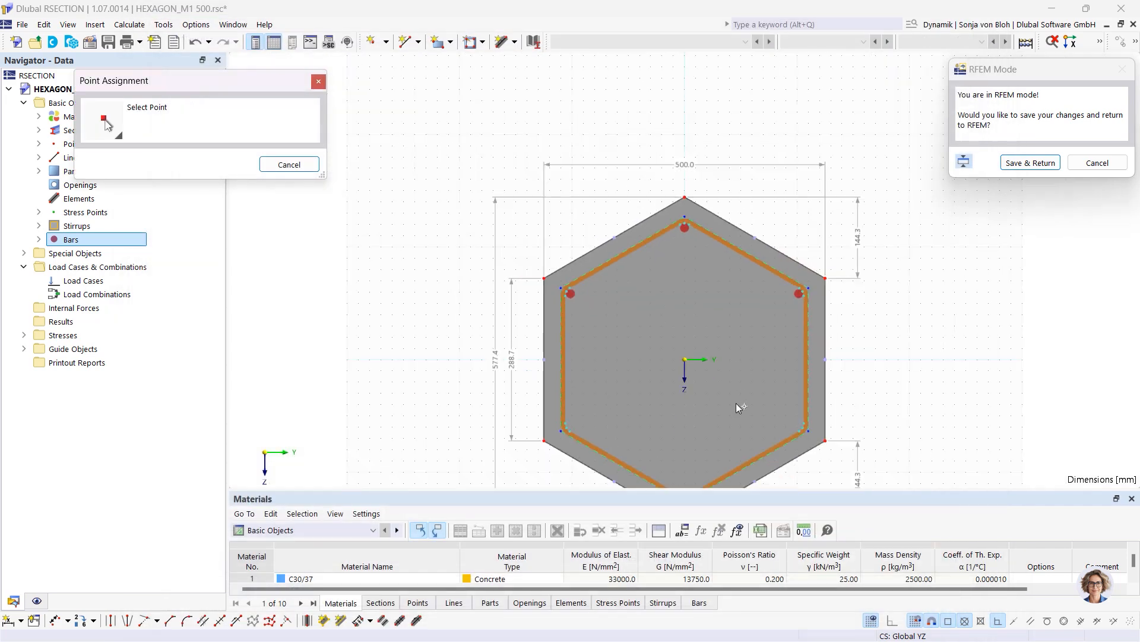
scroll(747, 312, "up", 1)
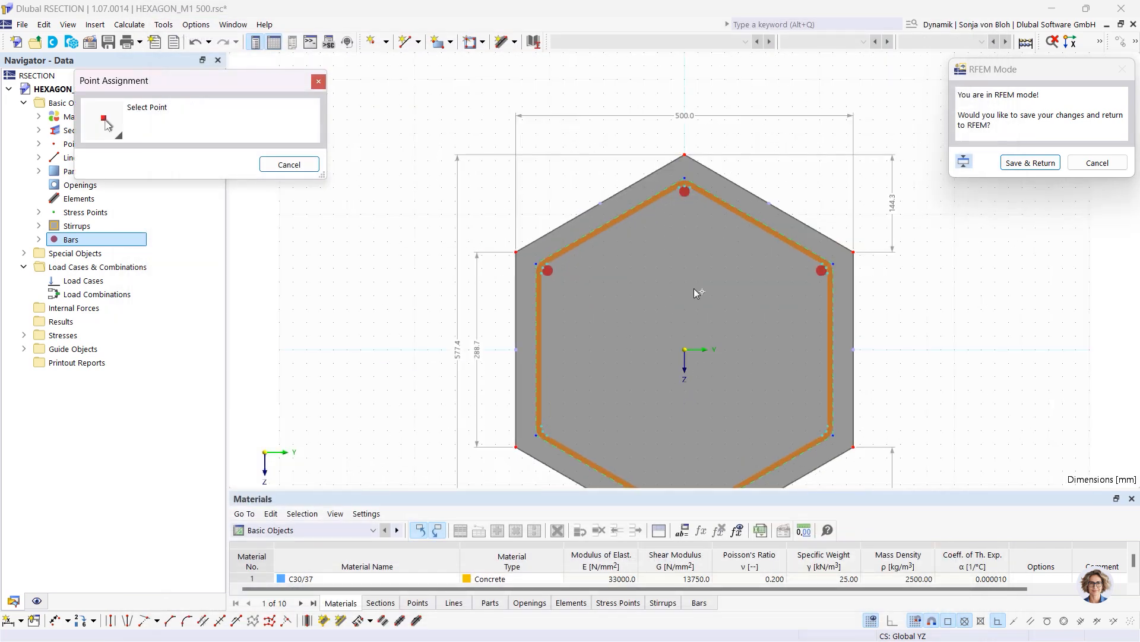
left_click(828, 431)
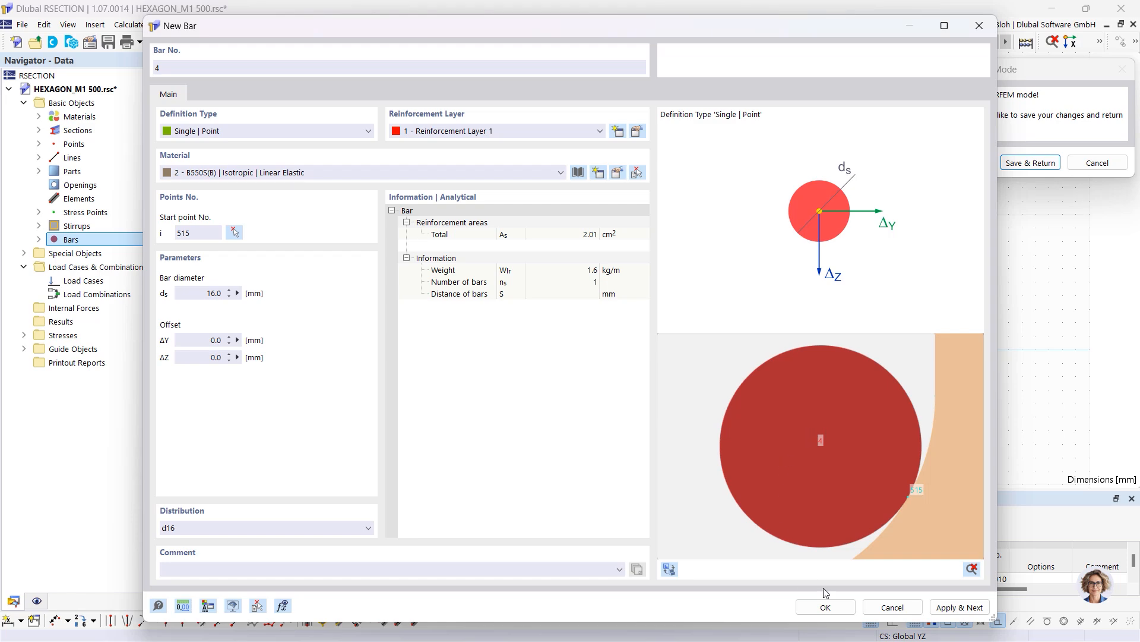
left_click(955, 609)
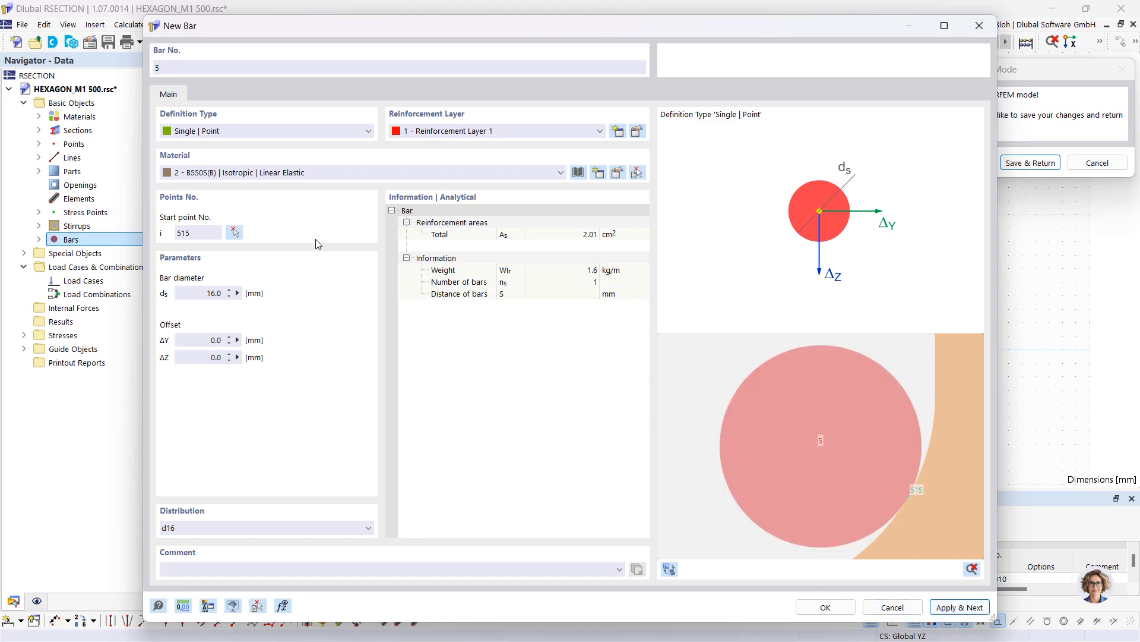
Add 16 mm single bars at the stirrup's bottom corner, point 518, and its lower-left corner, point 521
left_click(236, 232)
left_click_drag(675, 415, 647, 291)
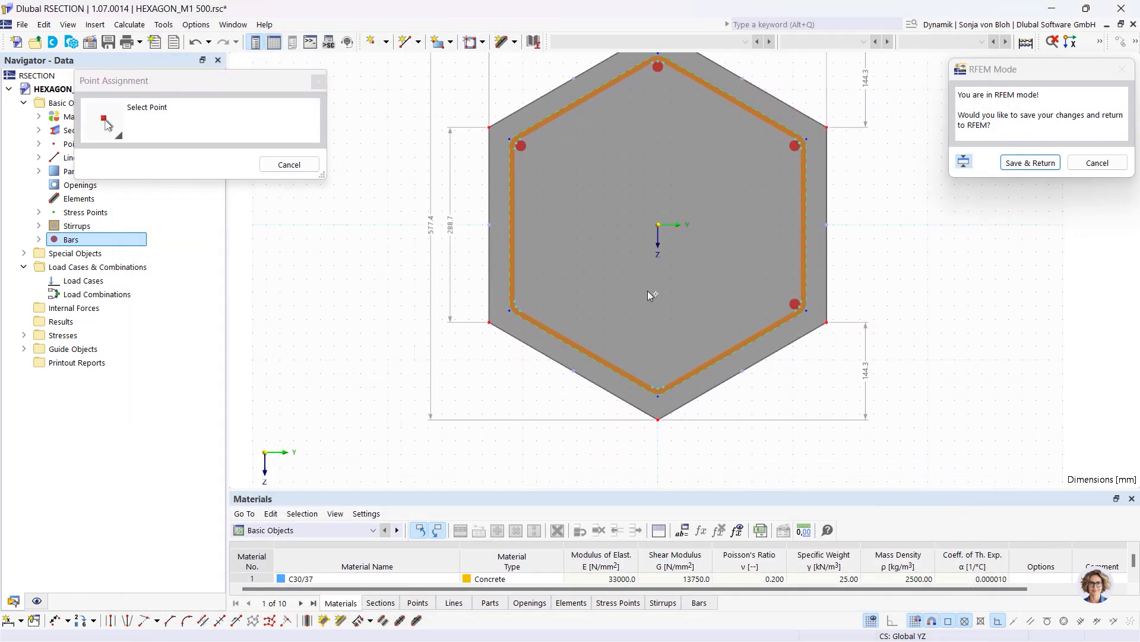
left_click(657, 387)
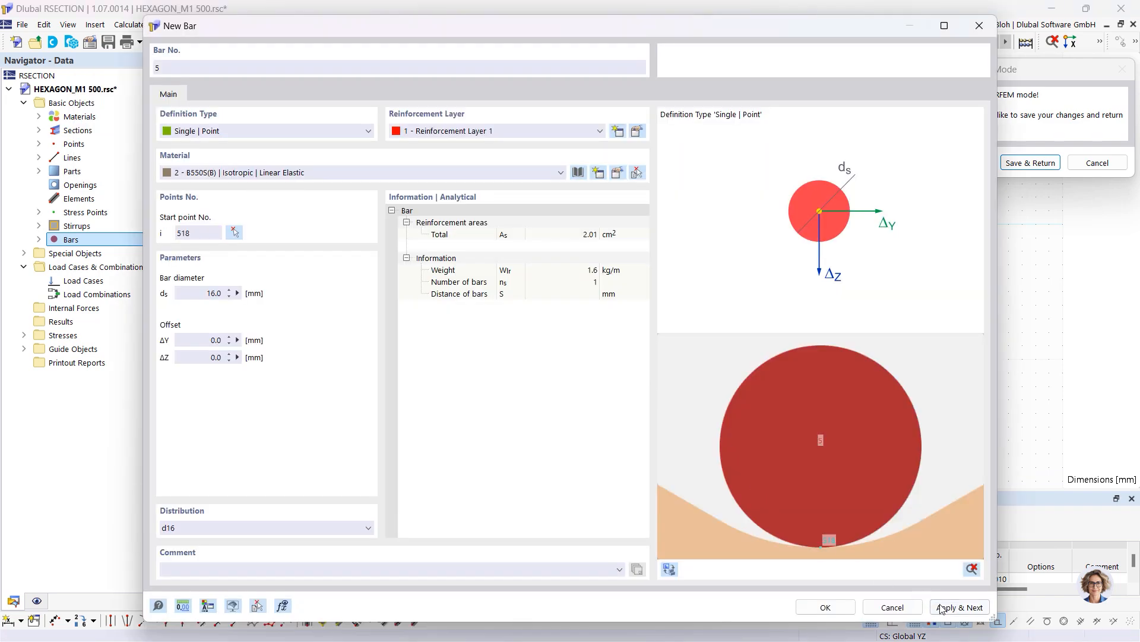
left_click(960, 607)
left_click(235, 232)
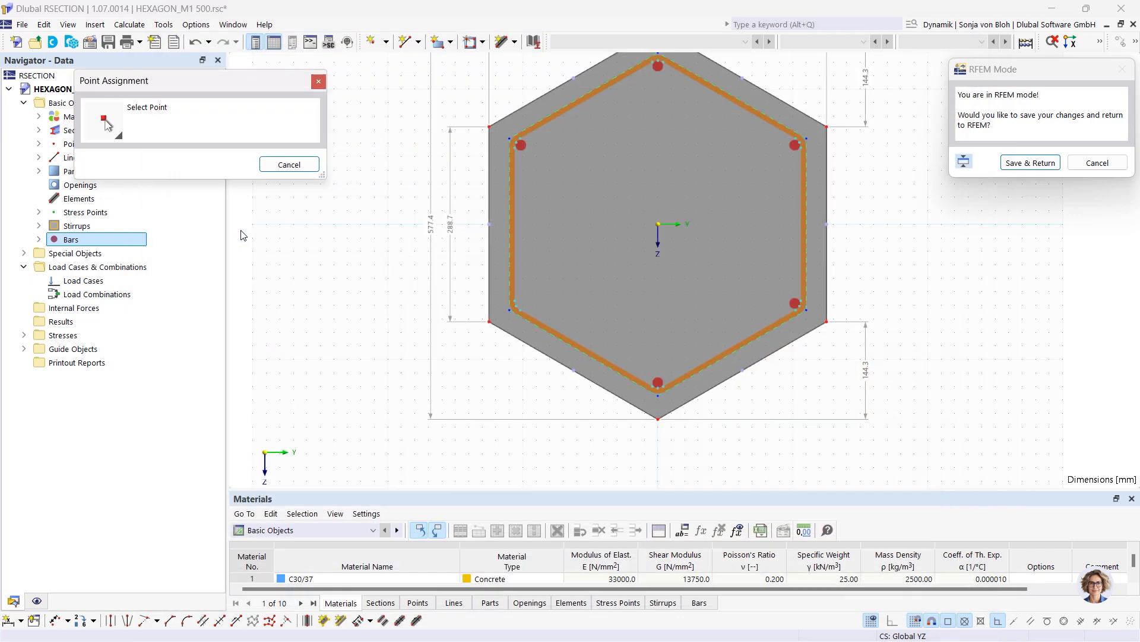
left_click(515, 307)
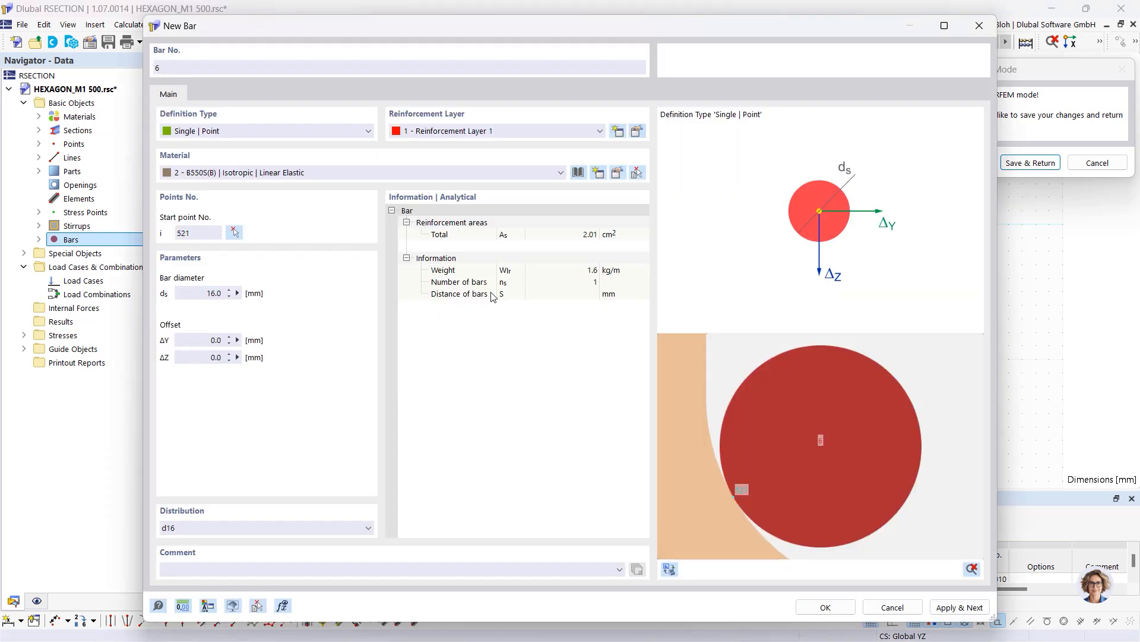
left_click(951, 607)
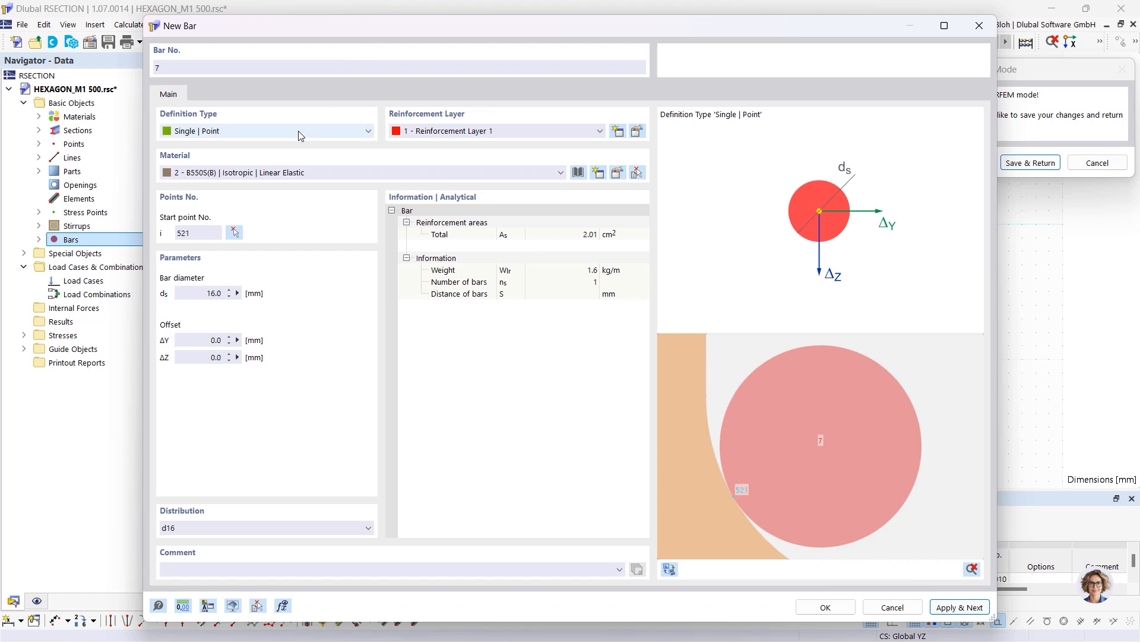
Switch the new bar's definition type to Multi | Variable, with axial distances of 75 mm between bars and 75.4 mm from the start point
left_click(273, 135)
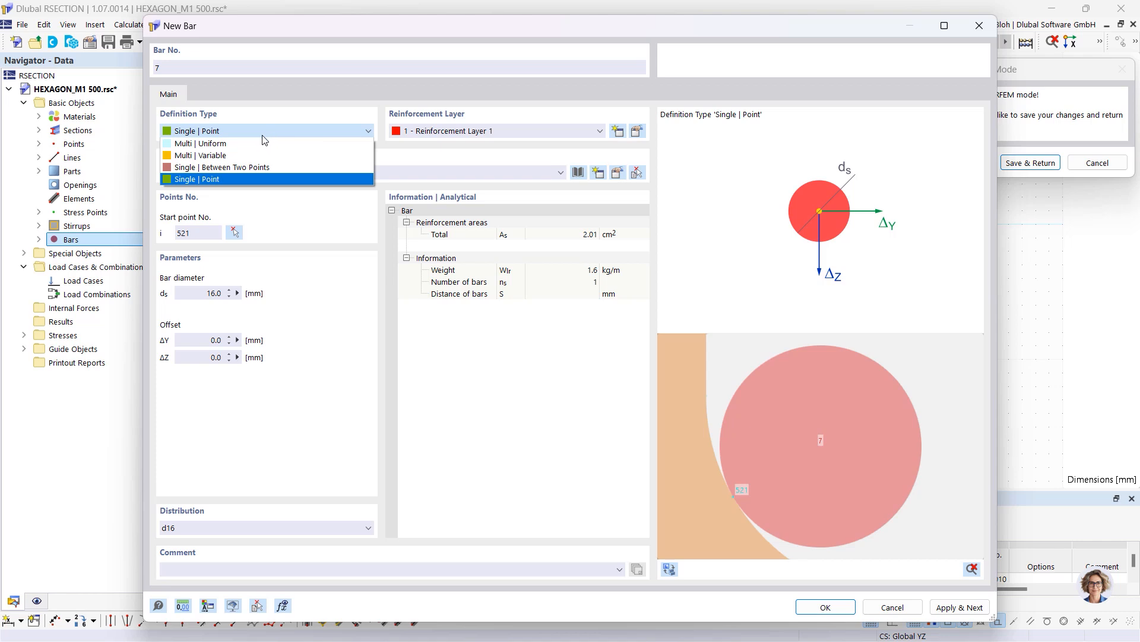
left_click(240, 156)
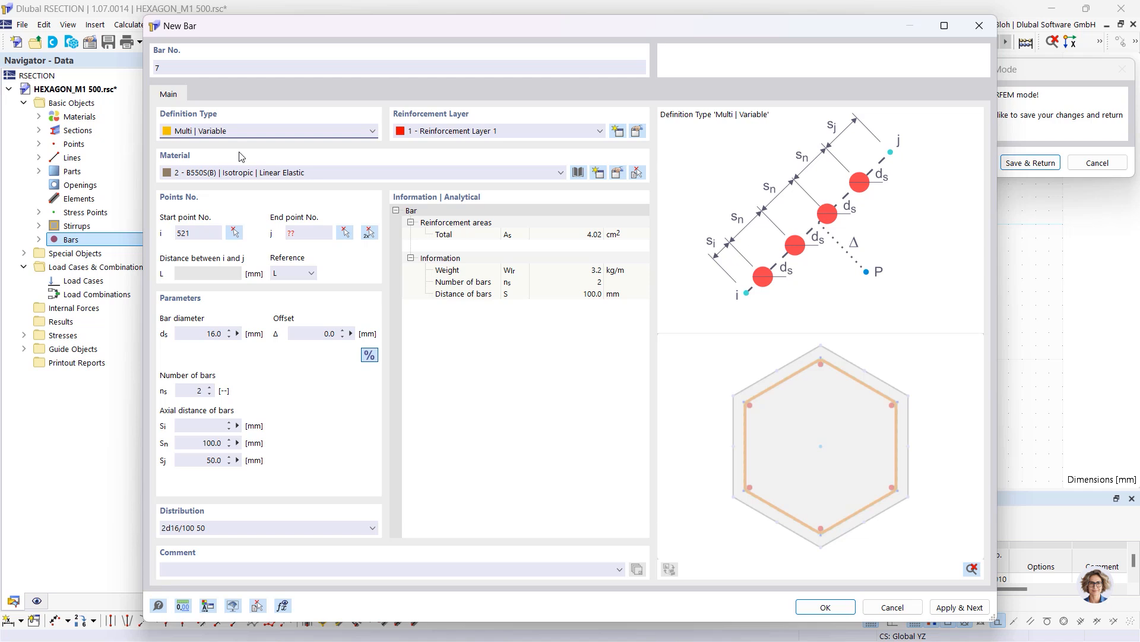
left_click(199, 391)
left_click(235, 447)
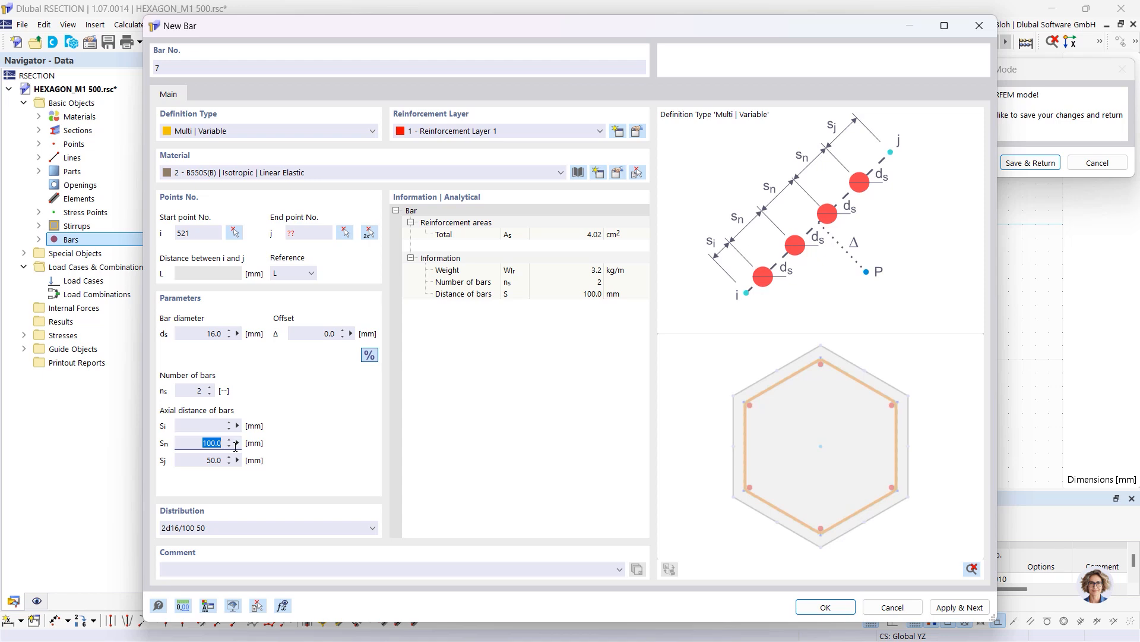
type("75")
left_click(204, 424)
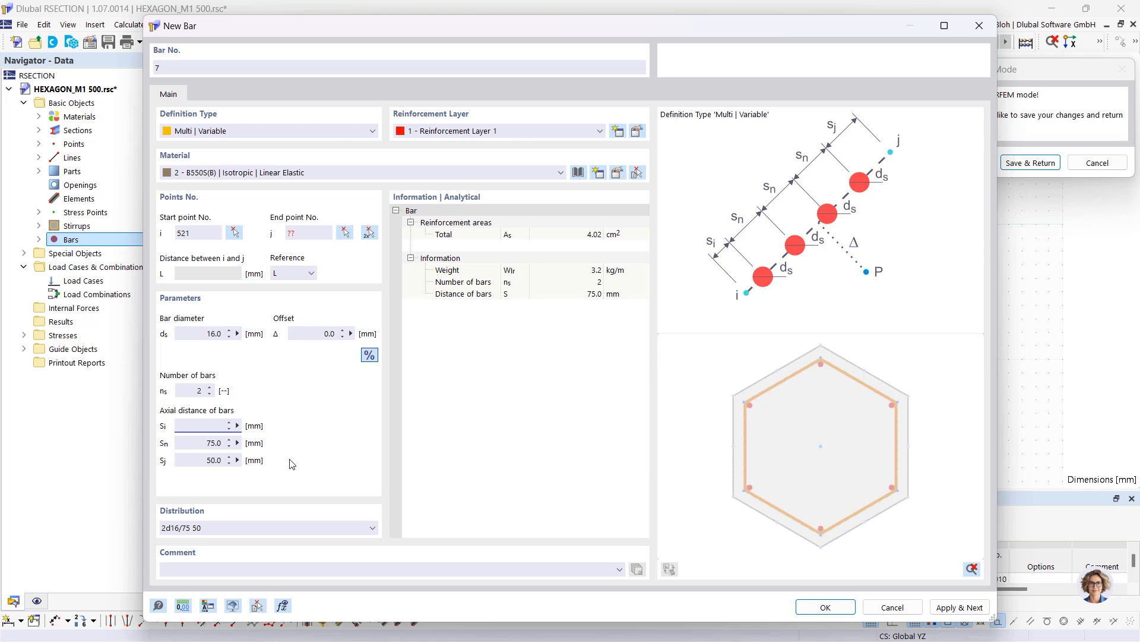
type("75.4")
key("Return")
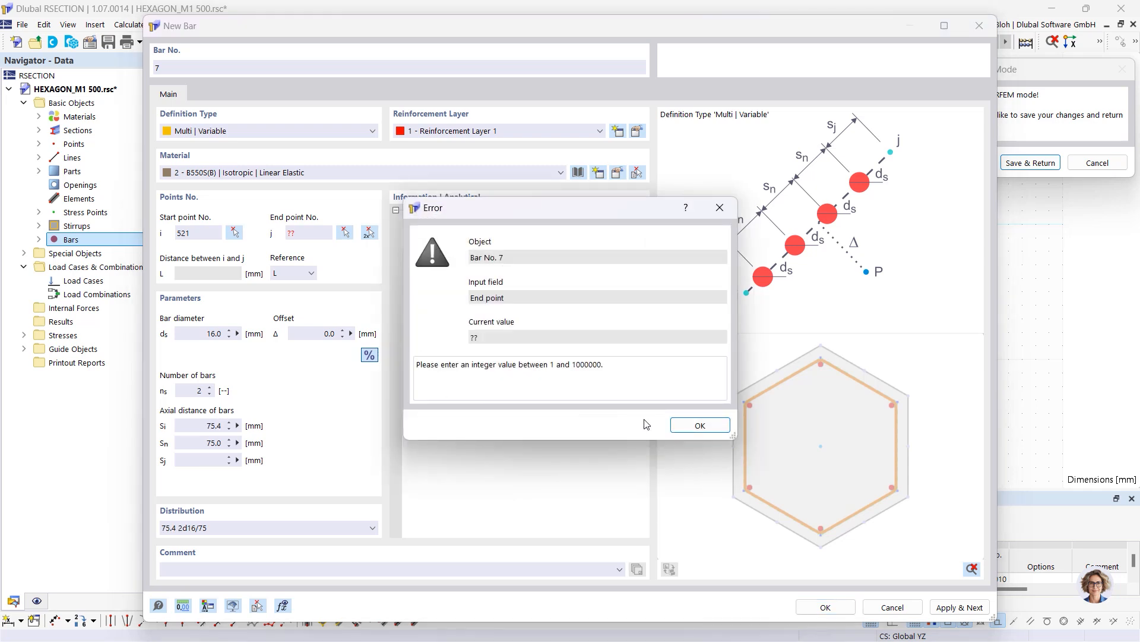
left_click(684, 432)
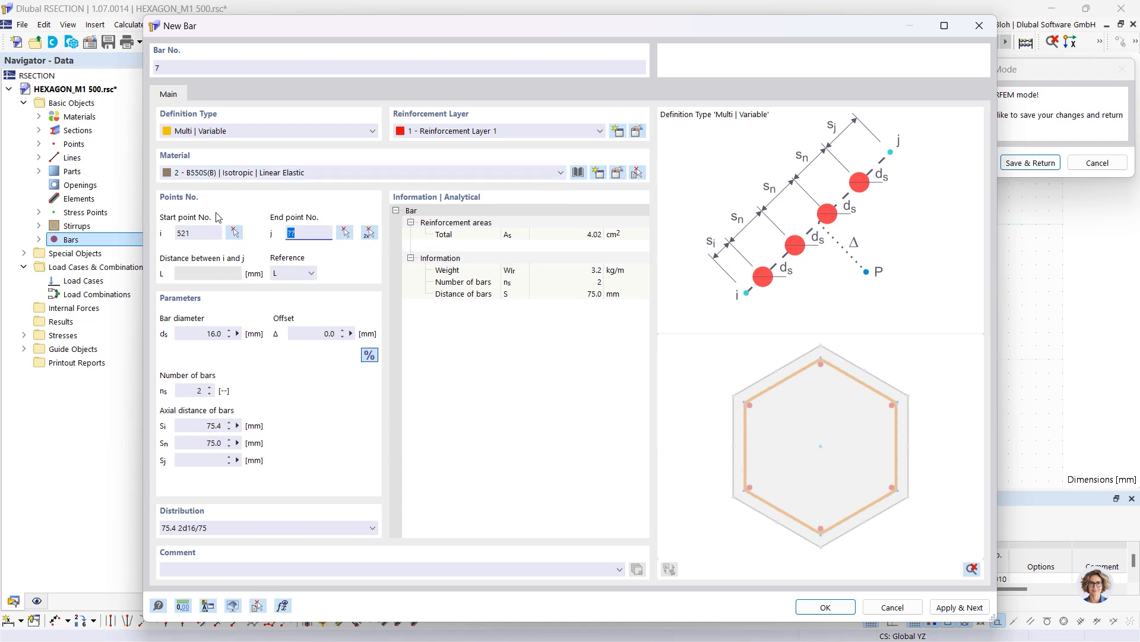
Place the two-bar row along the stirrup's upper-left side, from point 525 to point 508
left_click(369, 232)
scroll(520, 144, "up", 4)
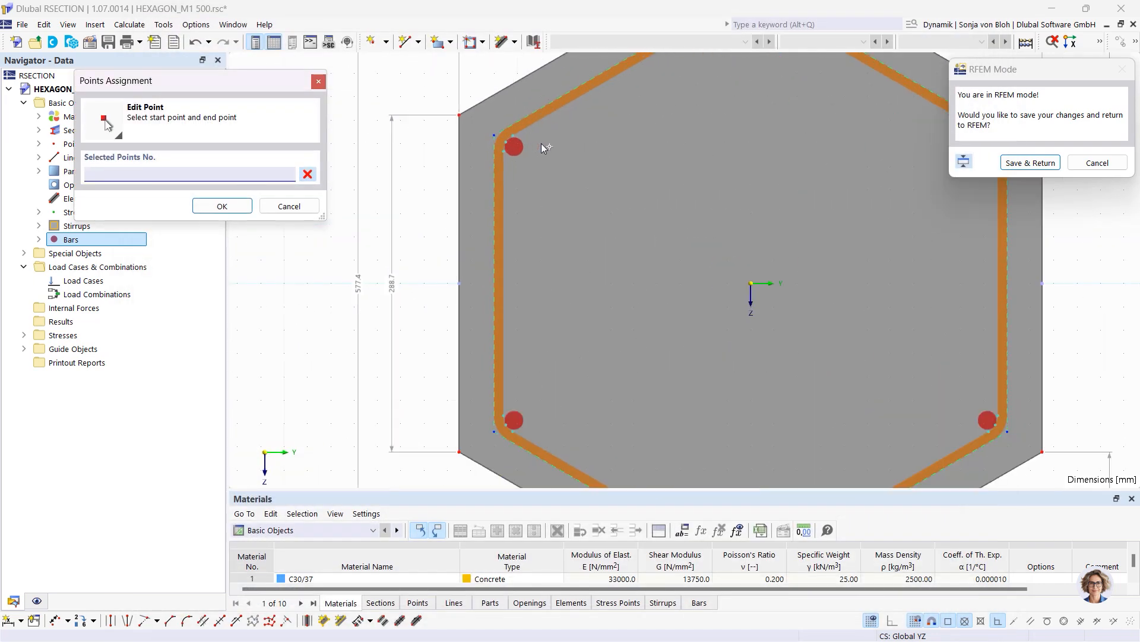
left_click(499, 133)
scroll(505, 165, "down", 4)
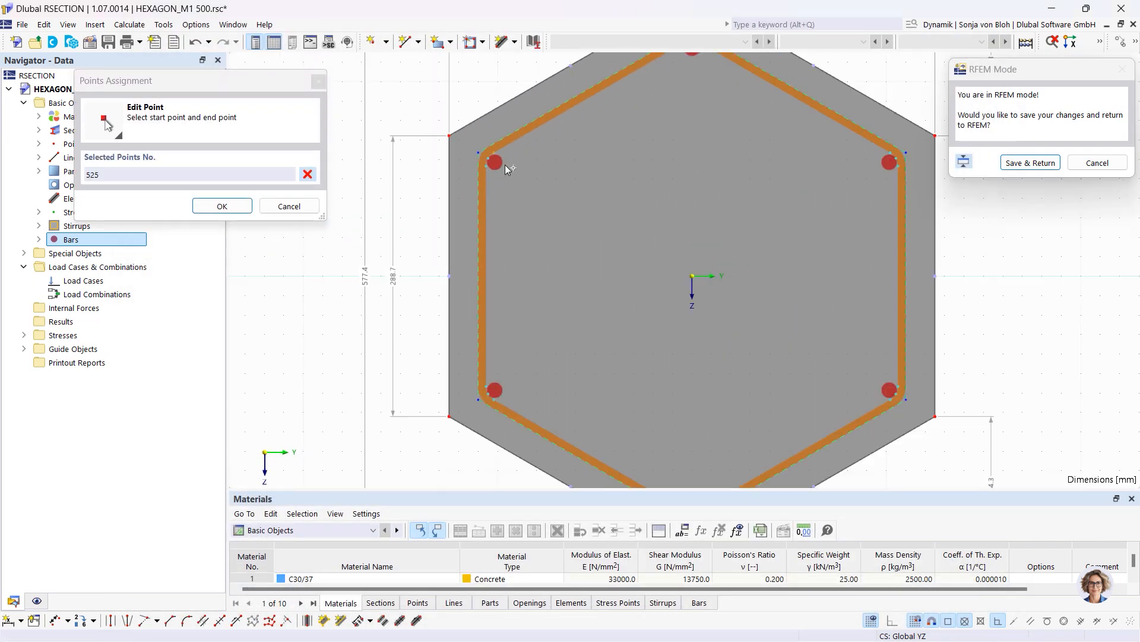
scroll(668, 94, "down", 2)
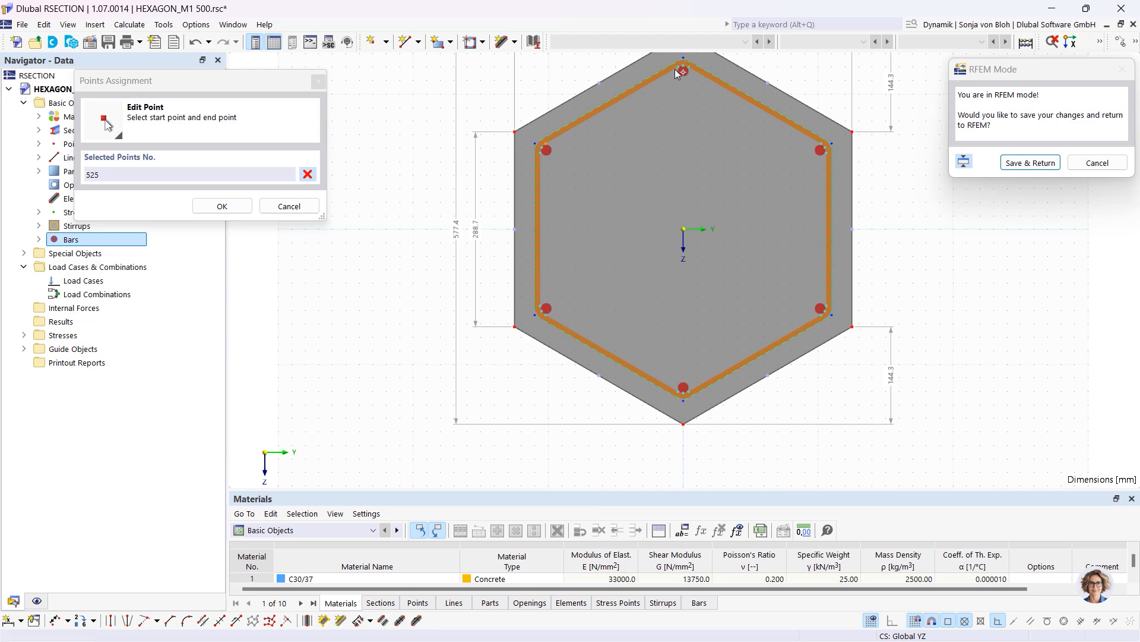
left_click(676, 65)
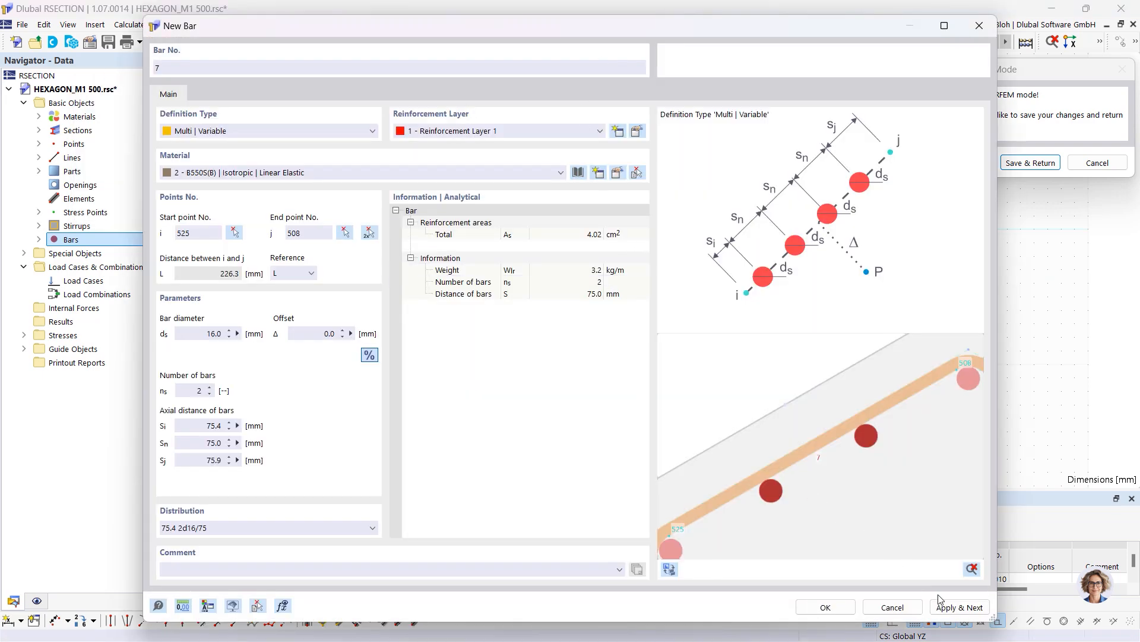
left_click(956, 607)
Add two-bar rows along the stirrup's upper-right side, from point 510 to 511, and down its right vertical side, starting at point 513
left_click(369, 232)
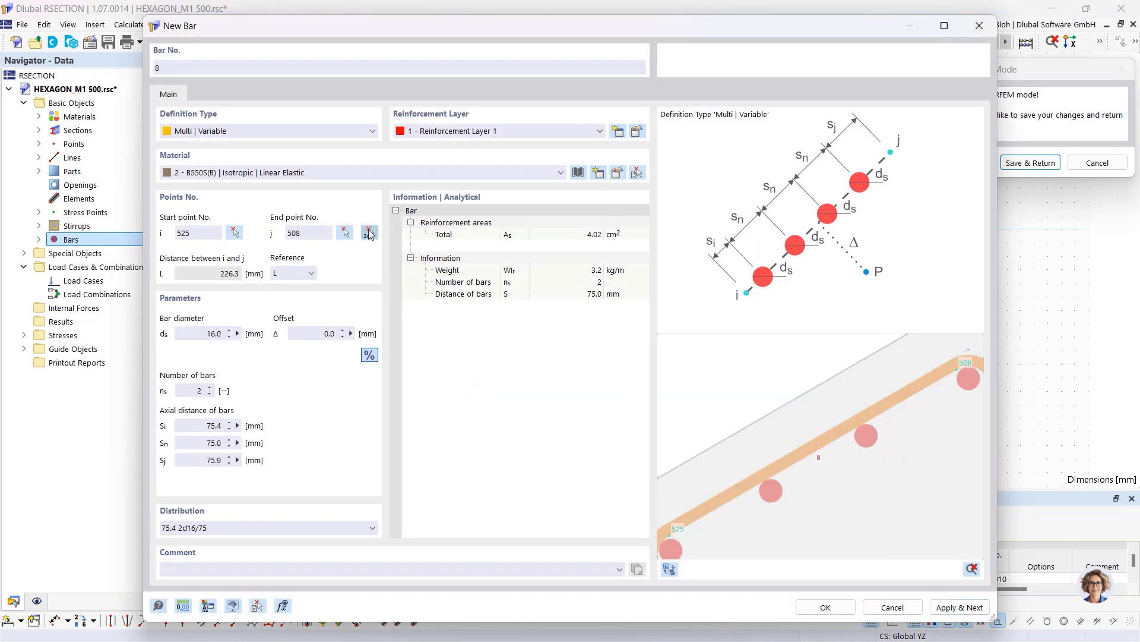
left_click(685, 72)
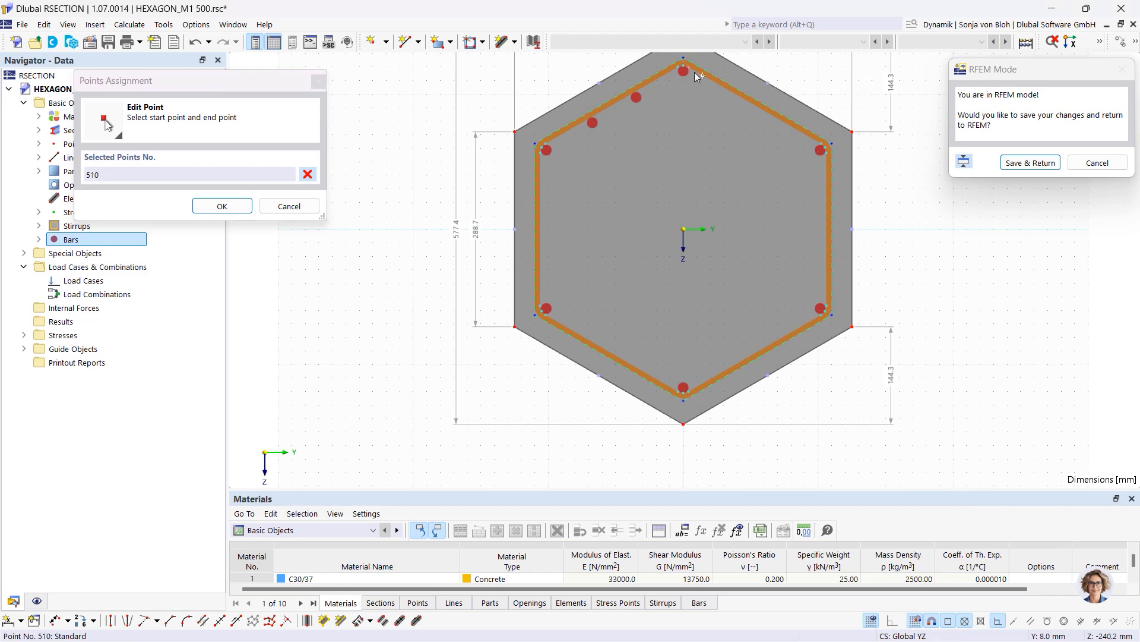
left_click(821, 142)
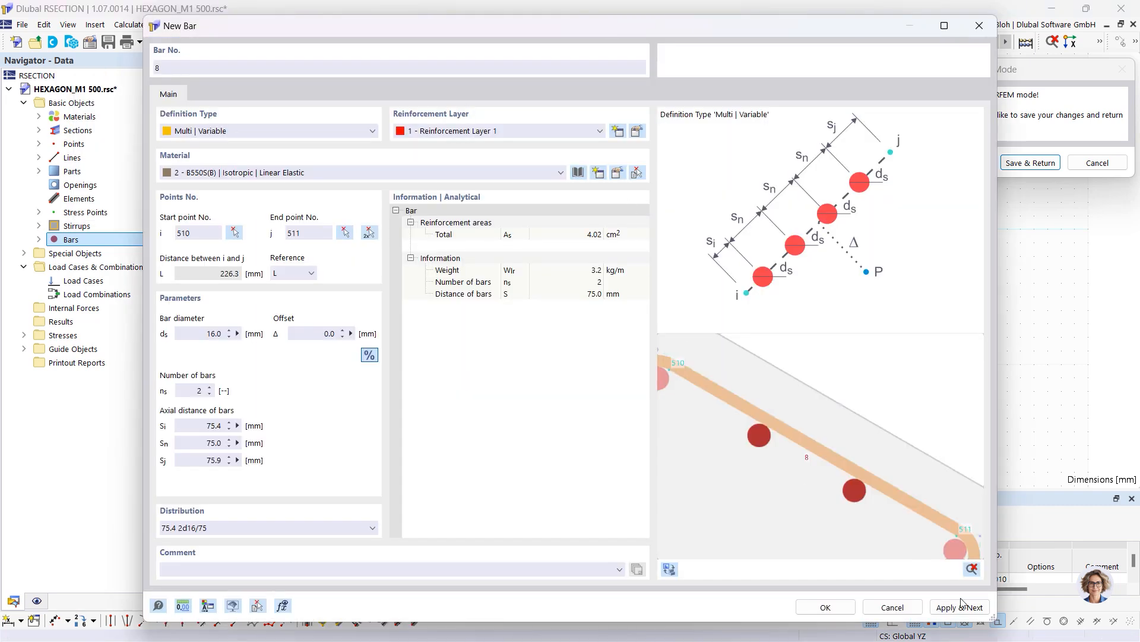
left_click(369, 233)
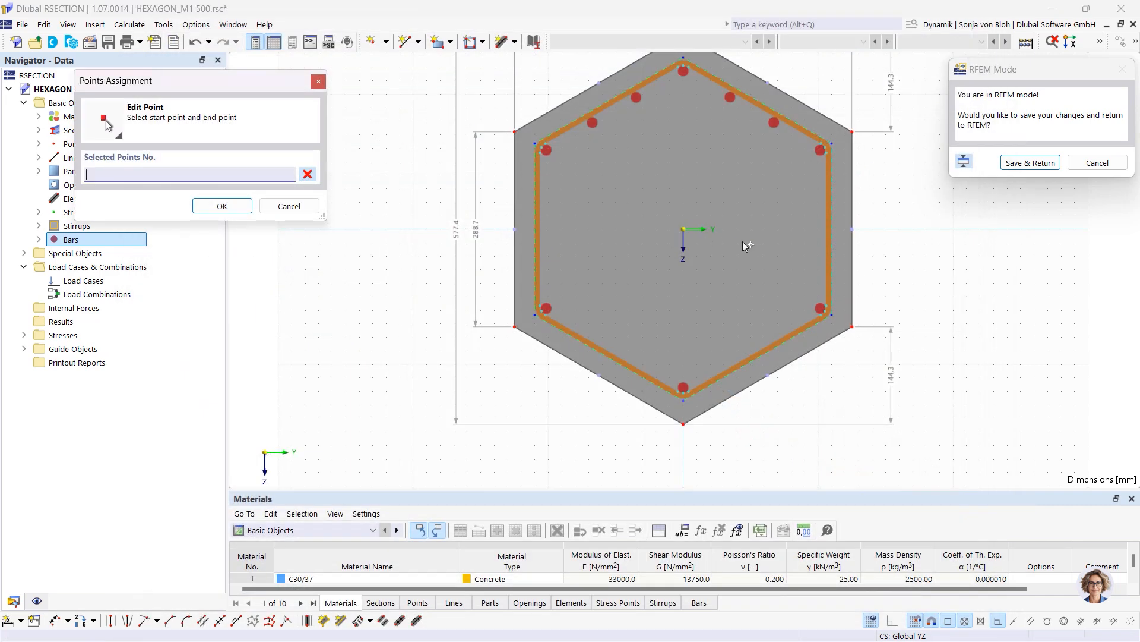
left_click(827, 149)
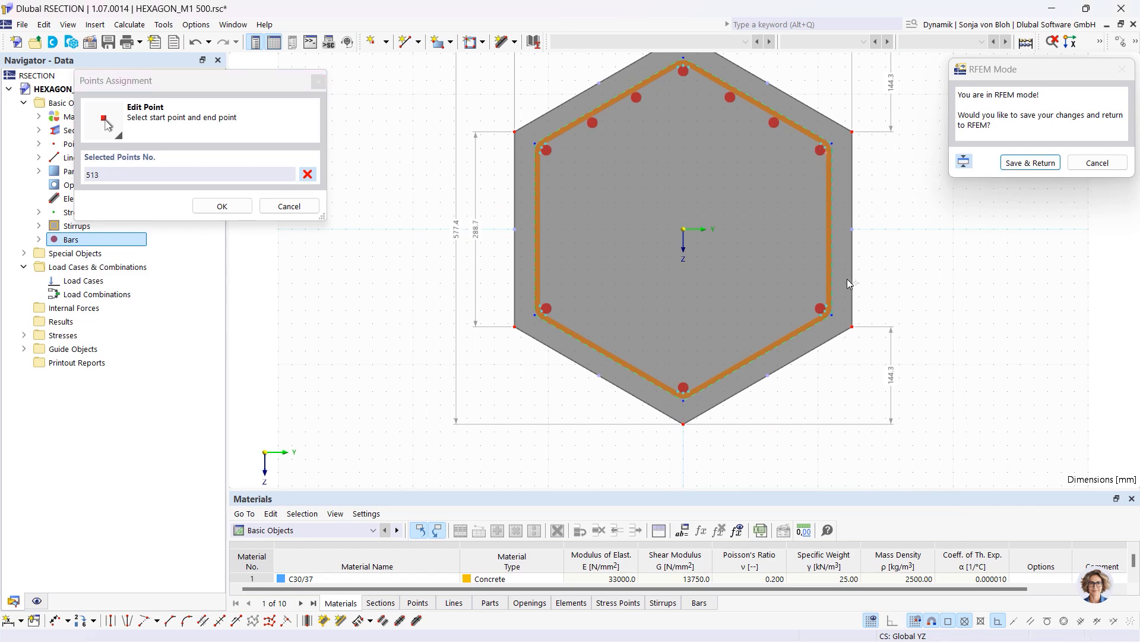
left_click(830, 308)
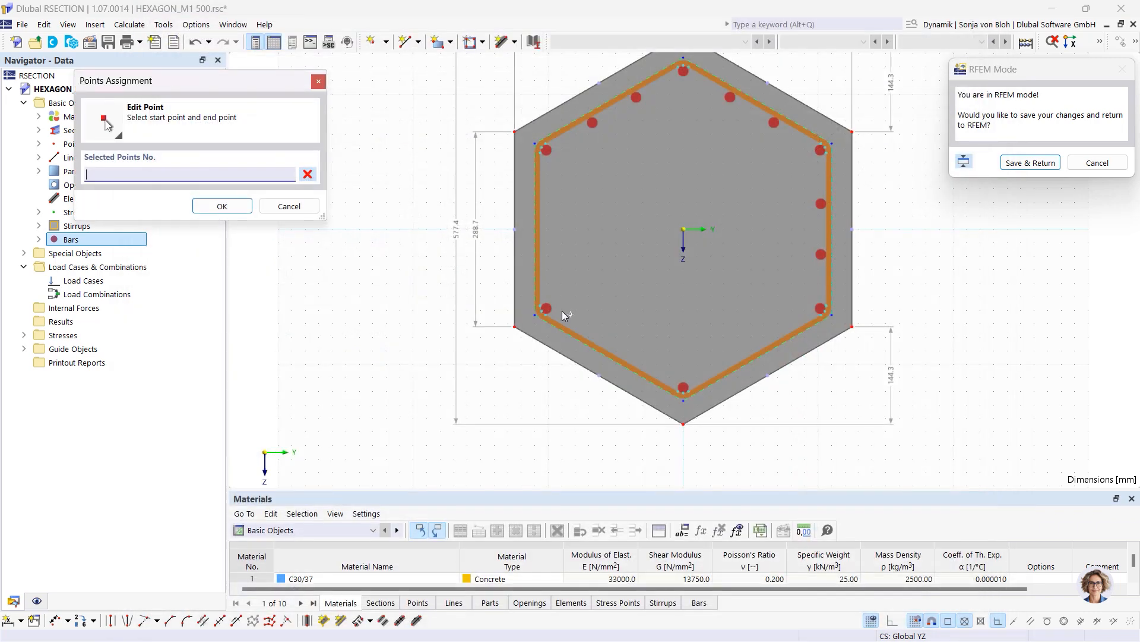
Add two-bar rows along the stirrup's lower-right side, from point 516 to 517, and lower-left side, from point 519 to 520
left_click(369, 233)
left_click(818, 316)
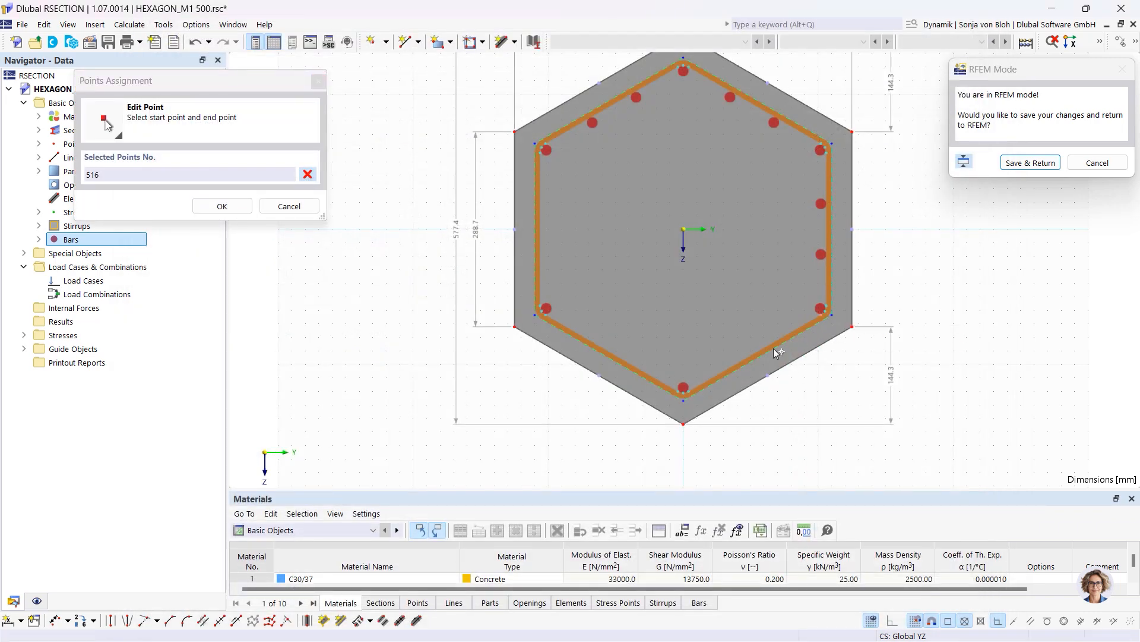
left_click(688, 389)
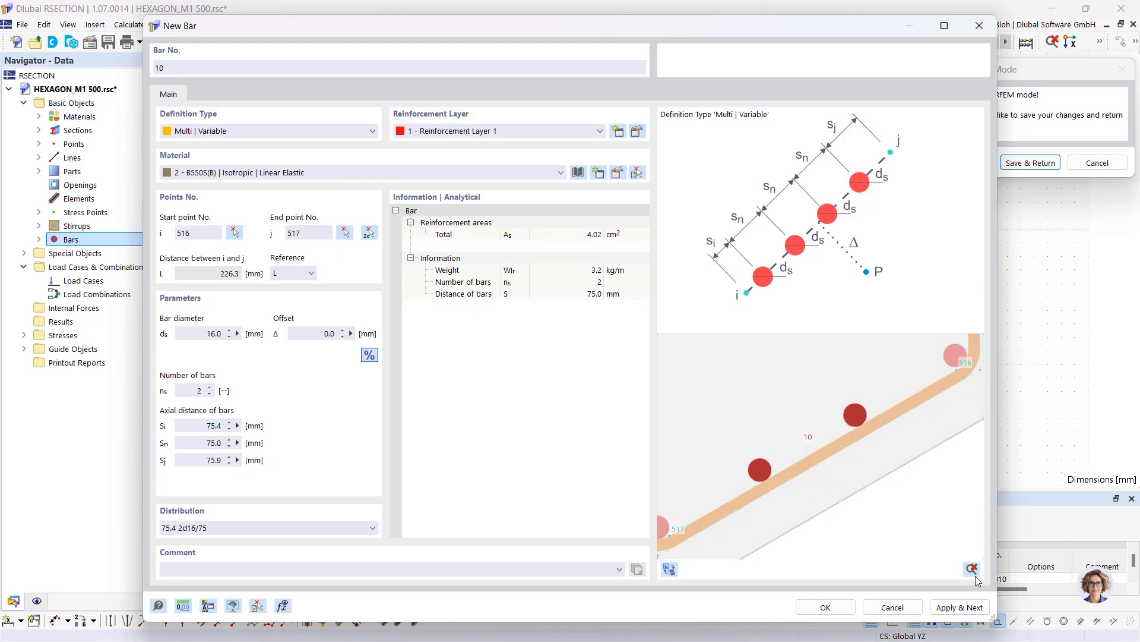
left_click(366, 232)
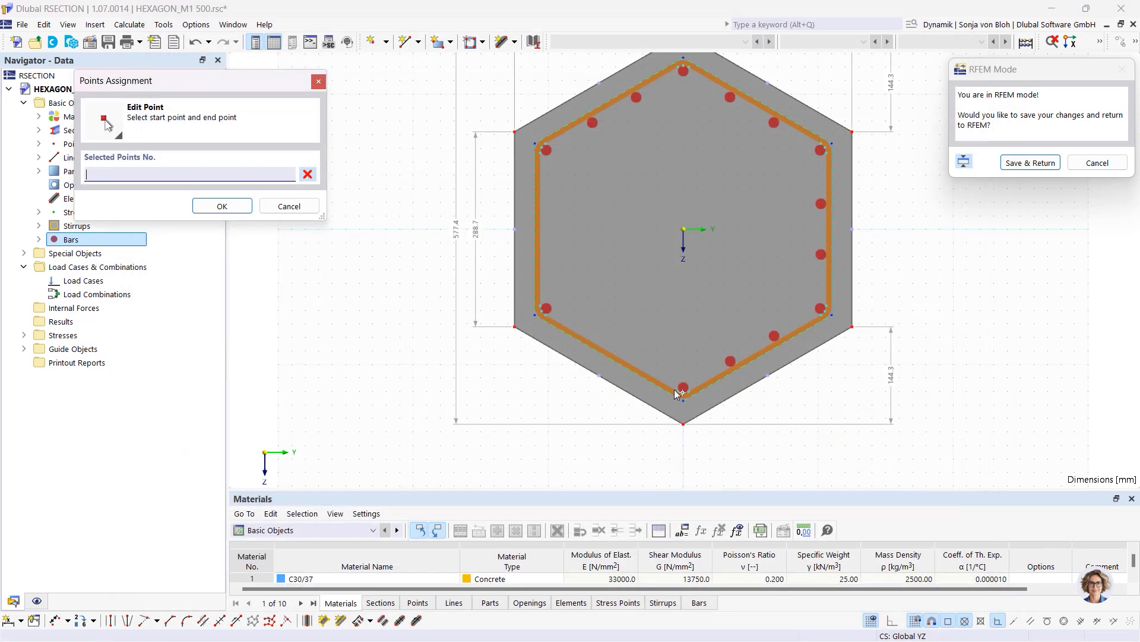
left_click(679, 392)
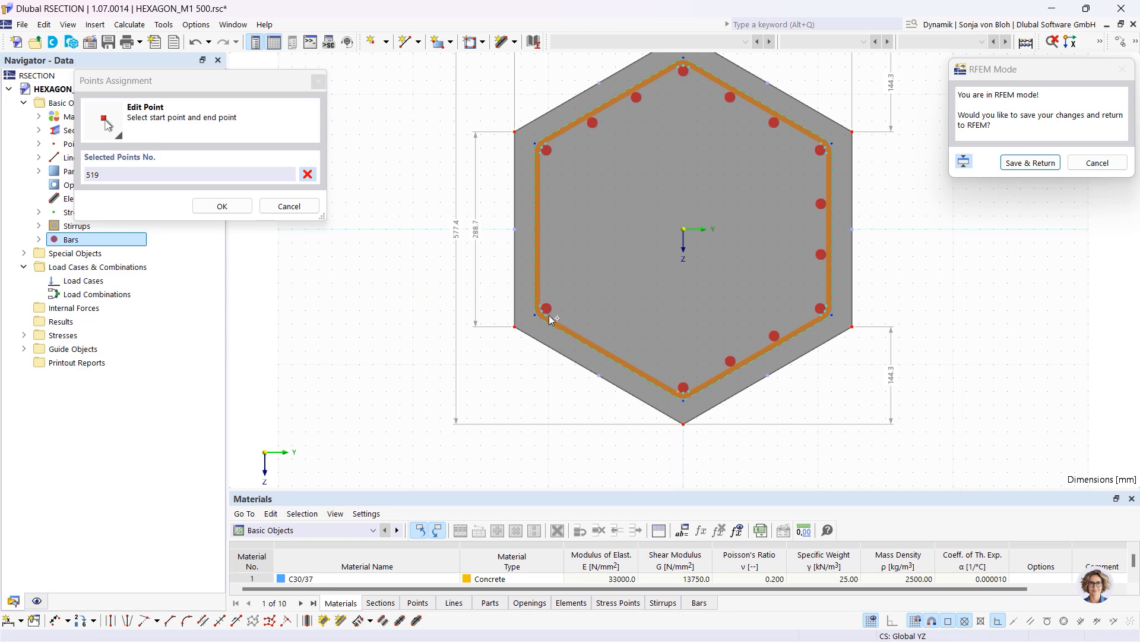
left_click(547, 313)
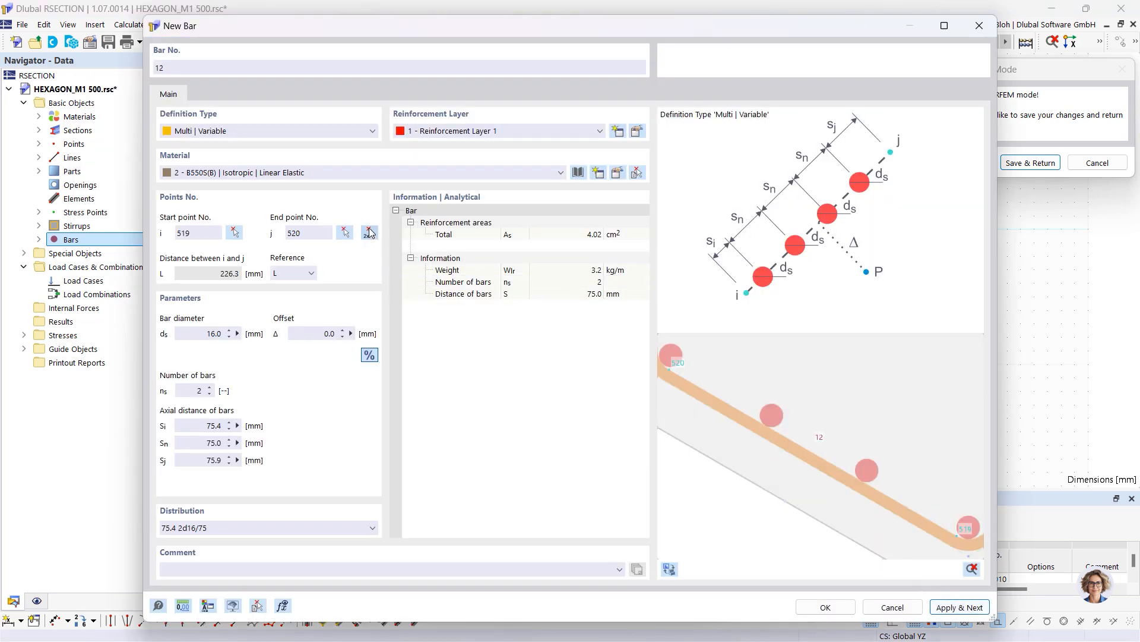
Add a two-bar row up the stirrup's left vertical side, starting at point 522, and save the section back to RFEM
left_click(369, 232)
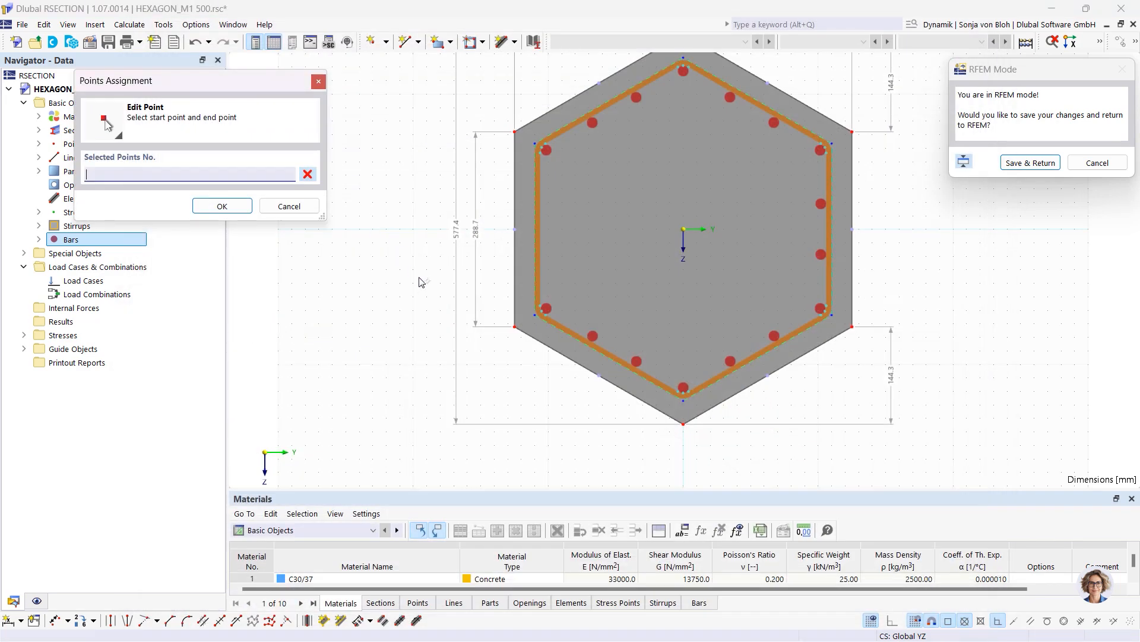
left_click(537, 306)
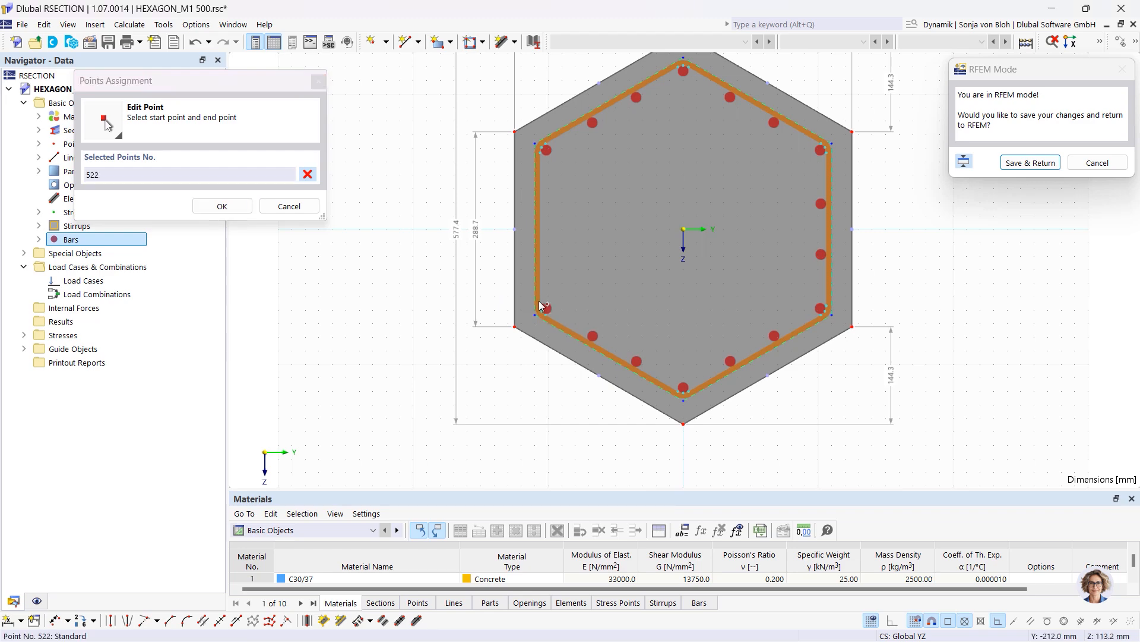
left_click(537, 152)
left_click(820, 606)
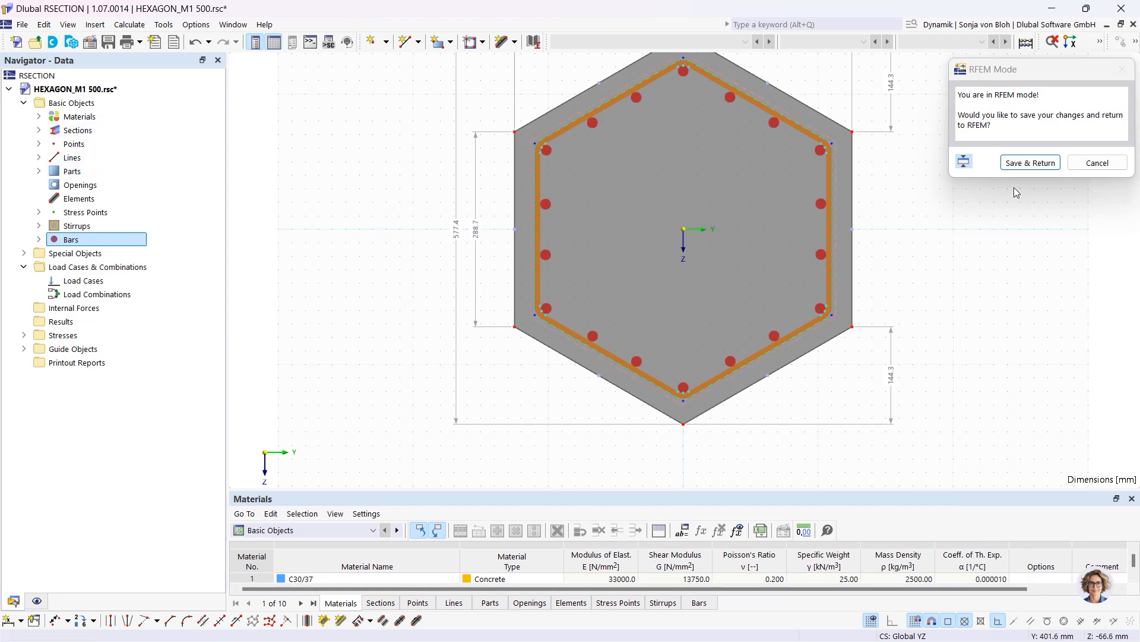
left_click(1032, 163)
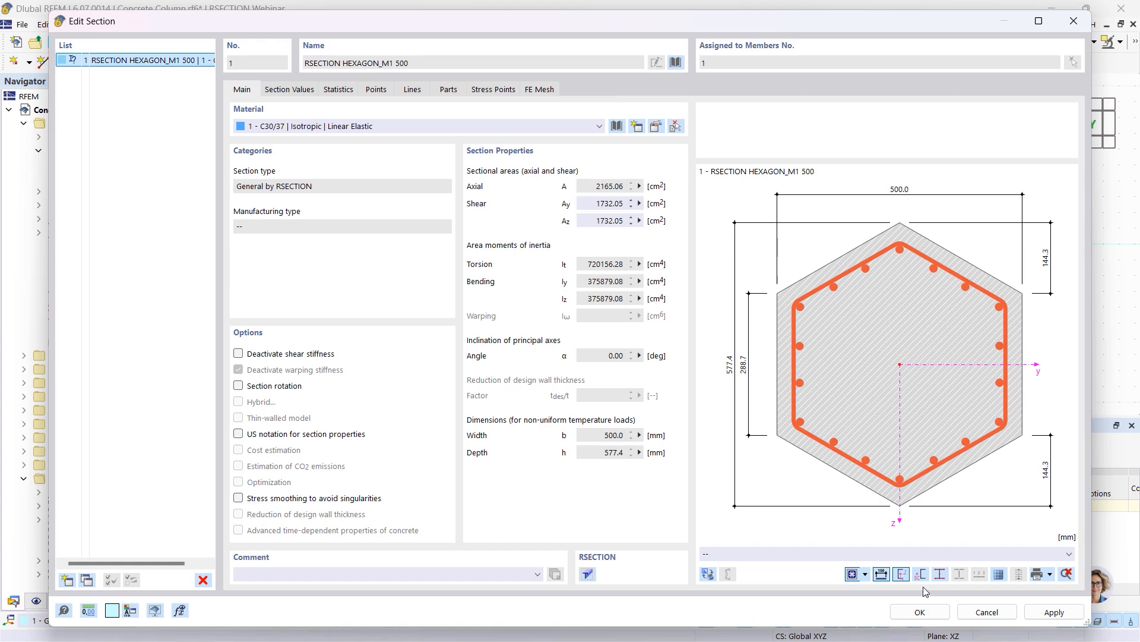
left_click(919, 612)
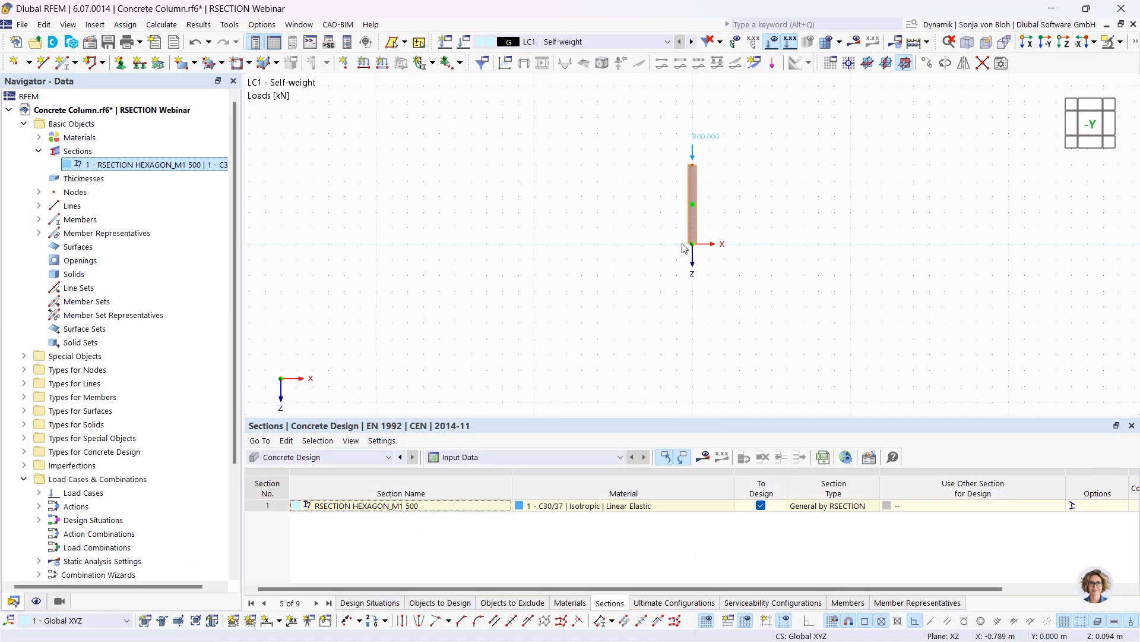
Examine the column member's concrete cover, shear reinforcement and longitudinal reinforcement parameters taken from the section
double_click(693, 194)
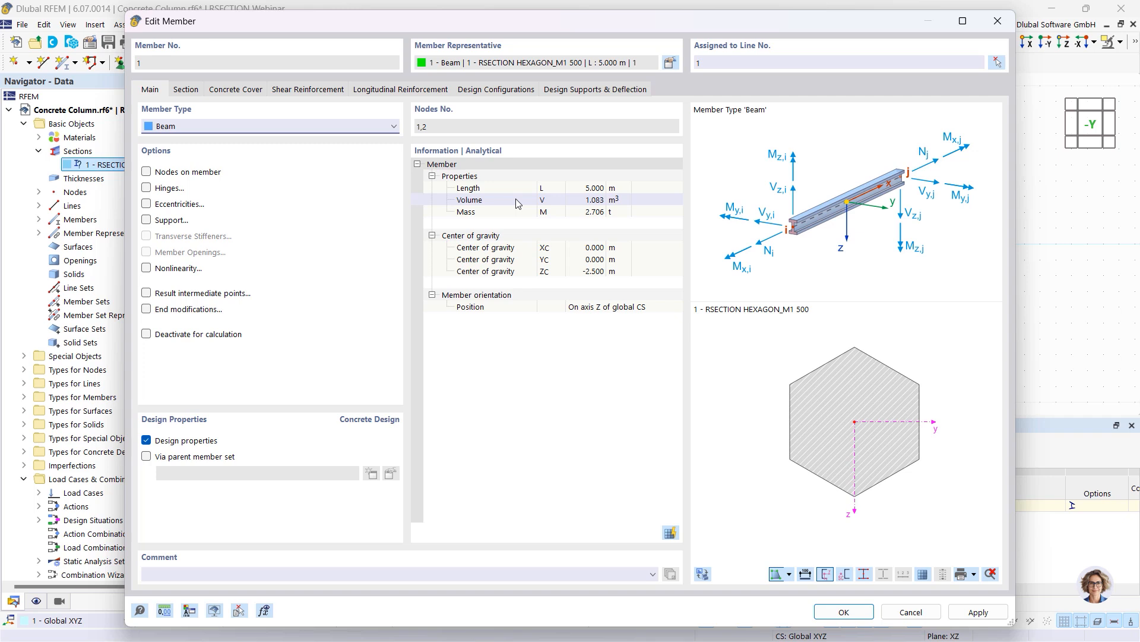
left_click(234, 90)
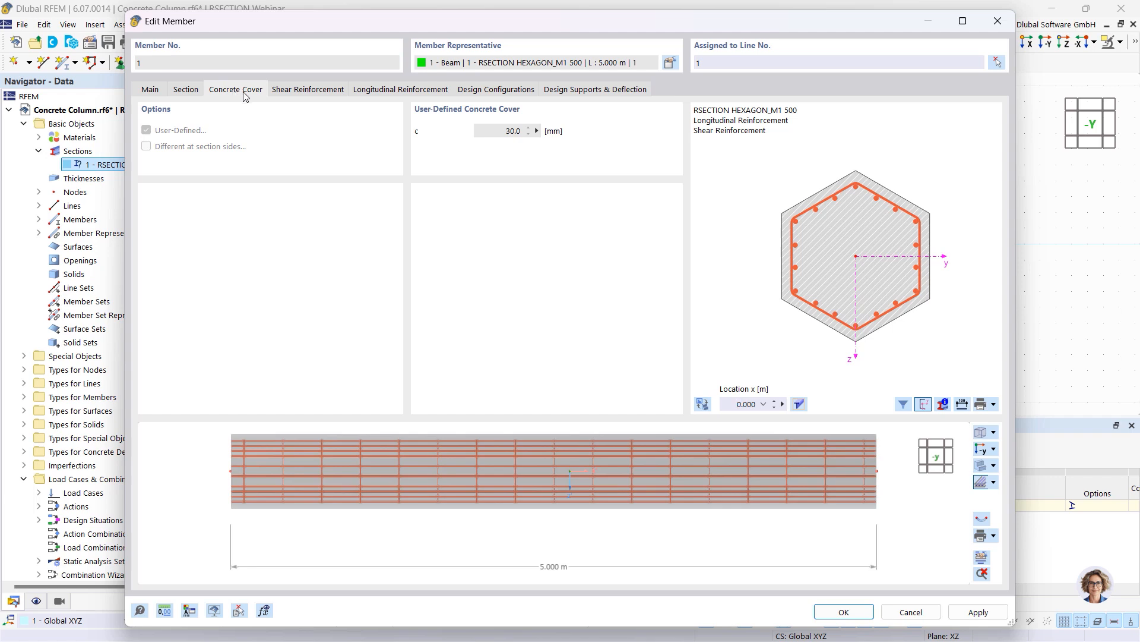
left_click(306, 95)
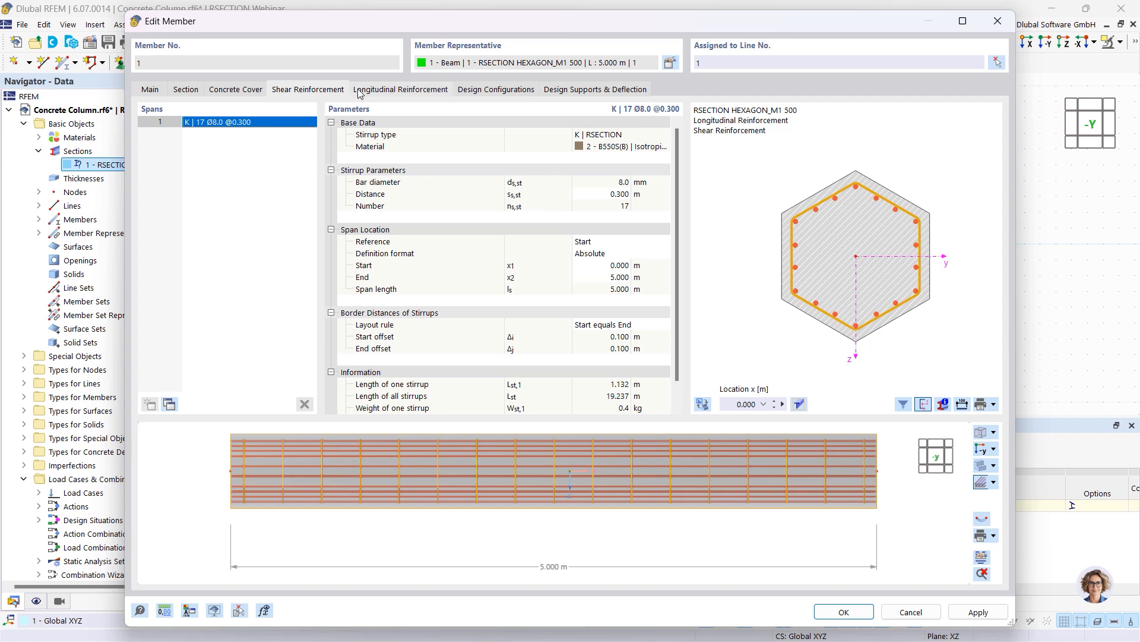
left_click(601, 194)
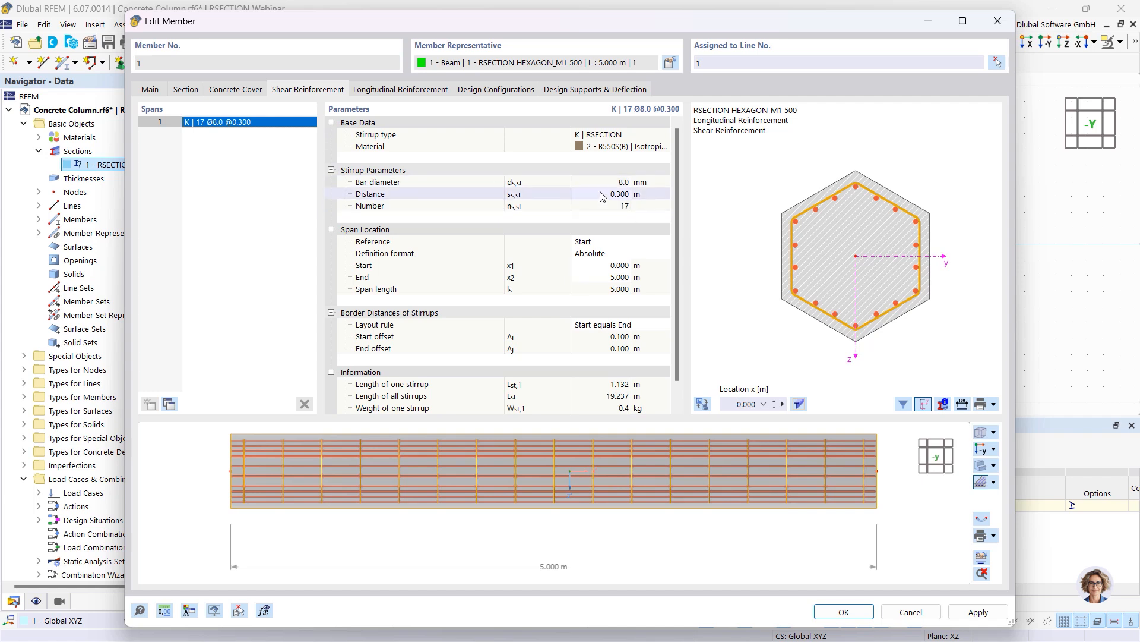
left_click(591, 267)
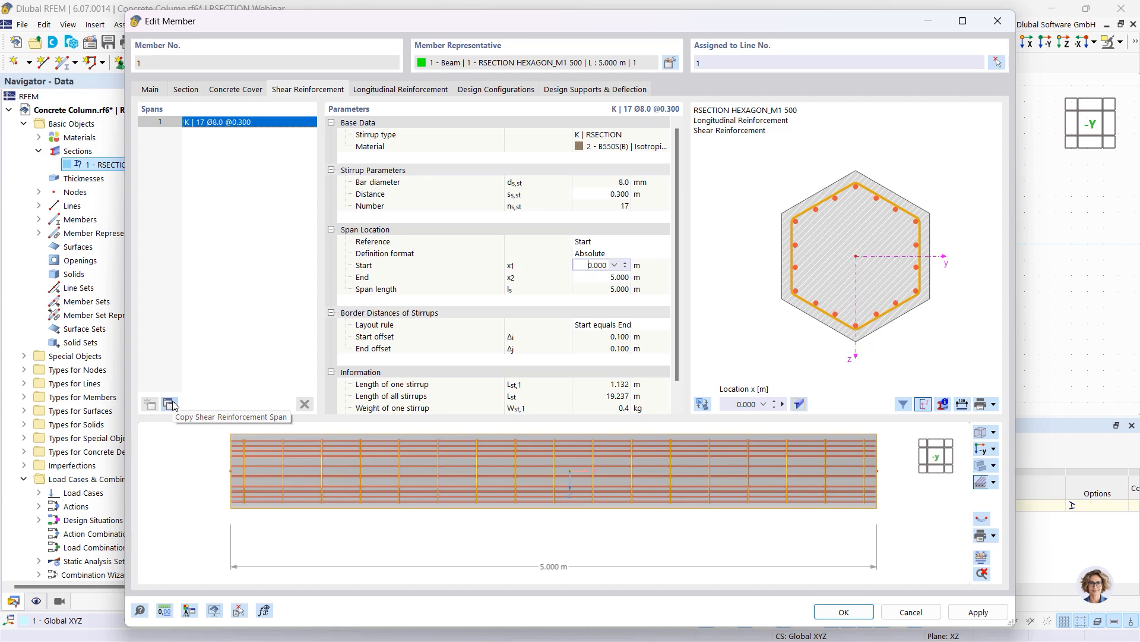
left_click(608, 186)
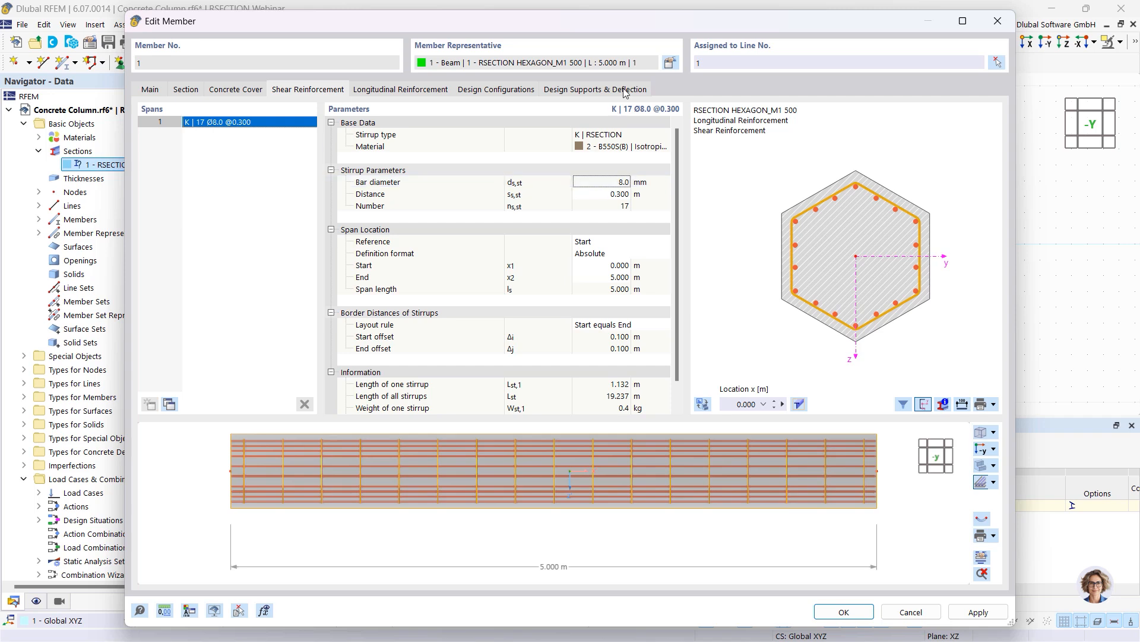
left_click(414, 95)
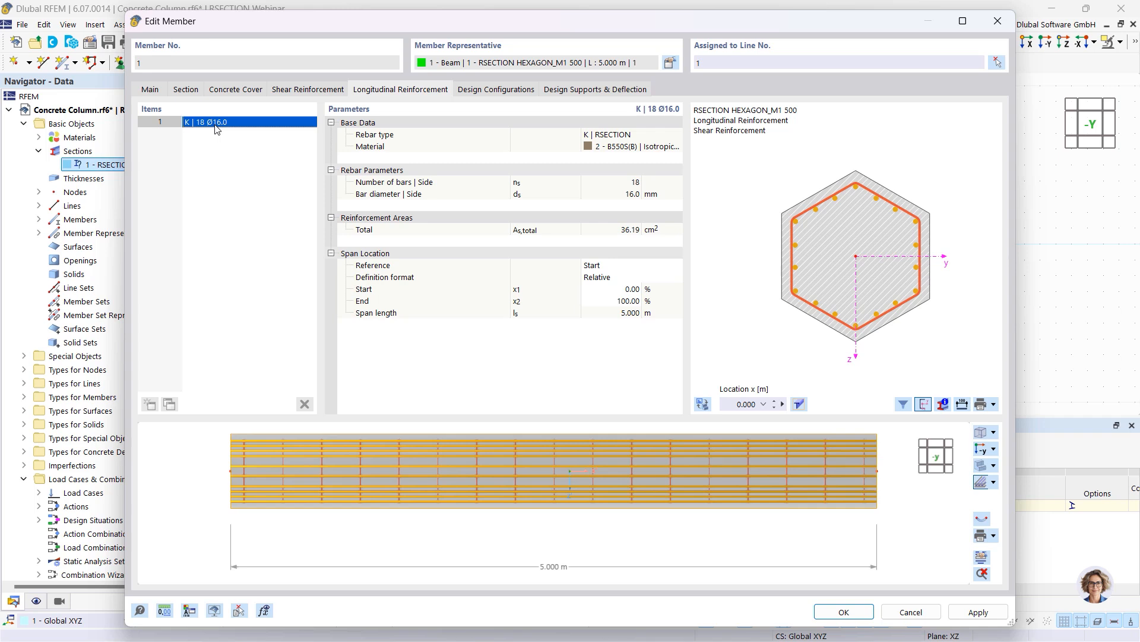
left_click(544, 259)
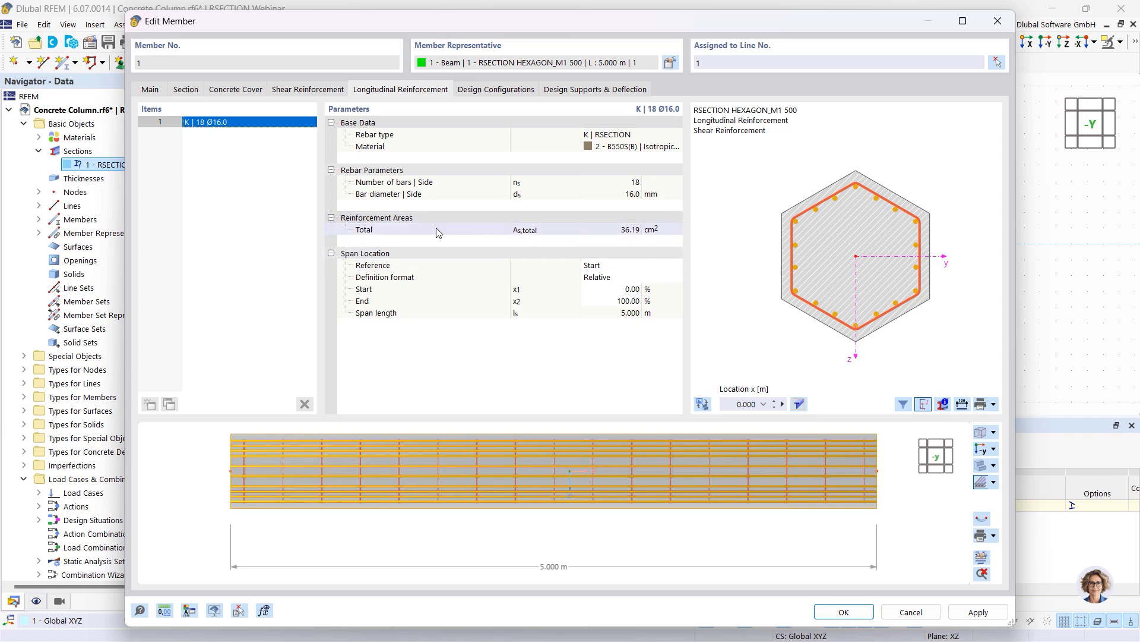
left_click(627, 265)
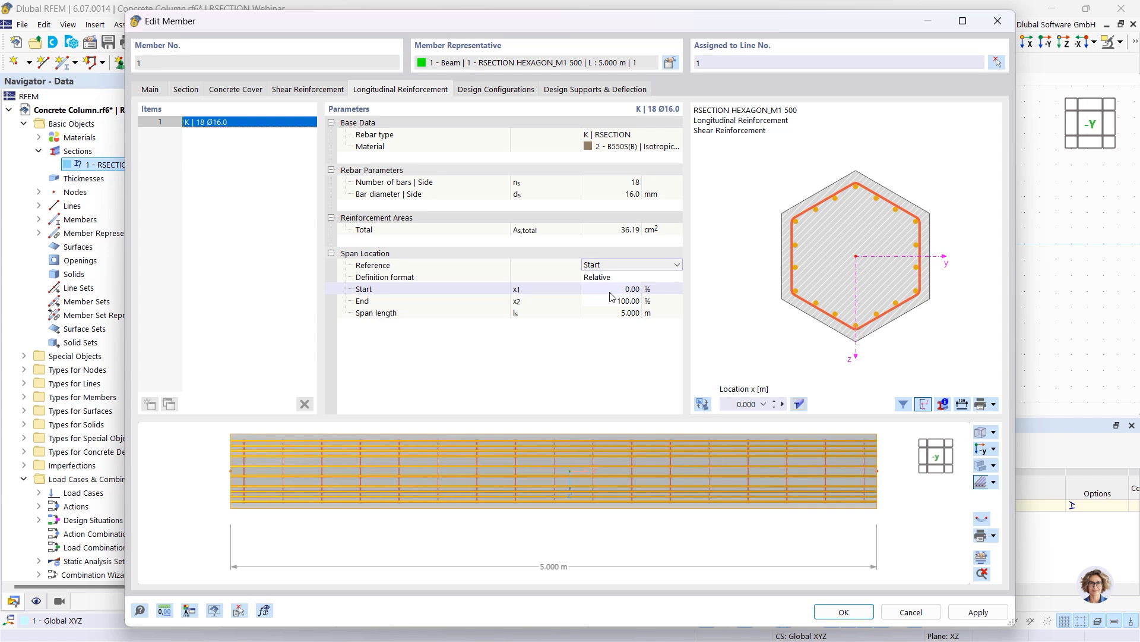
Reopen the hexagonal section in RSECTION and assign the six single corner bars, 1 to 6, to a new Reinforcement Layer 2
left_click(800, 405)
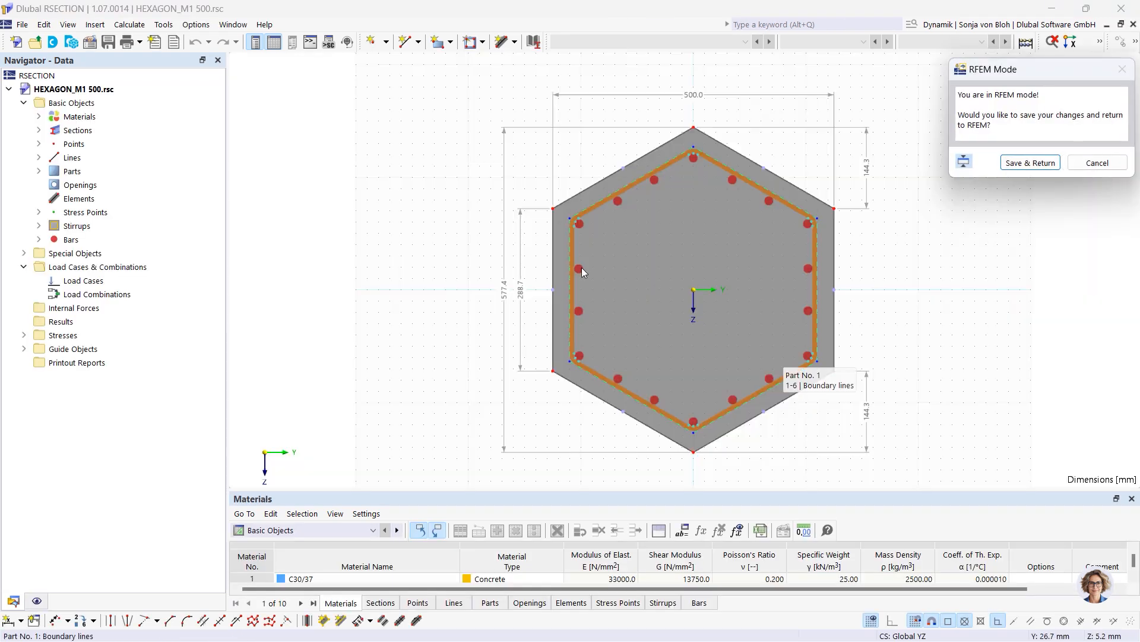
left_click(38, 240)
left_click(109, 253)
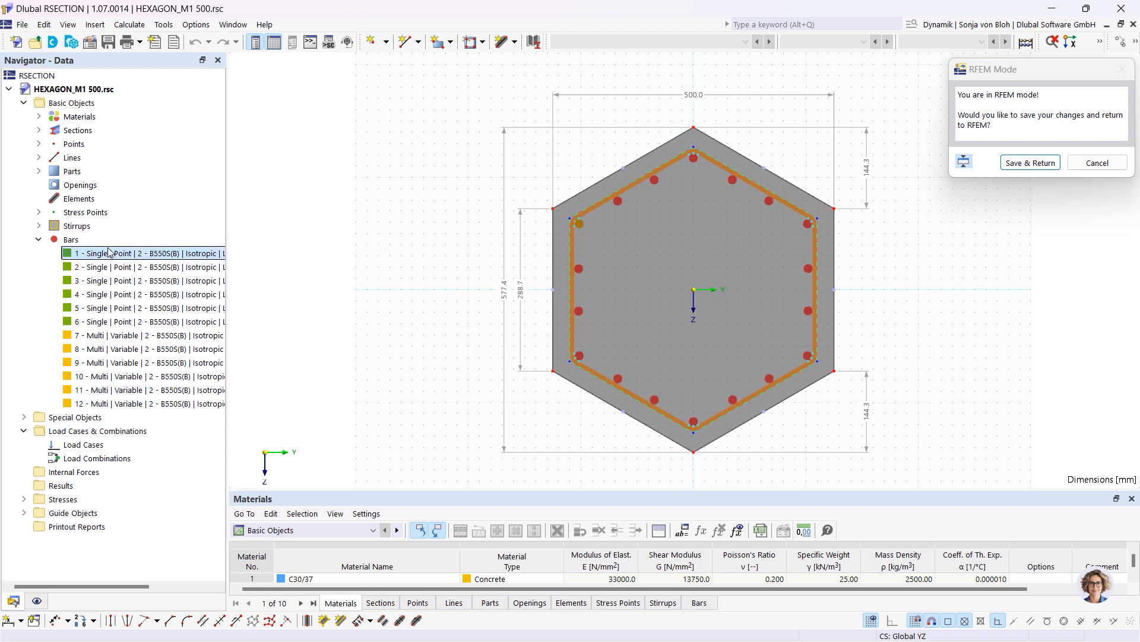
left_click(110, 321, "shift")
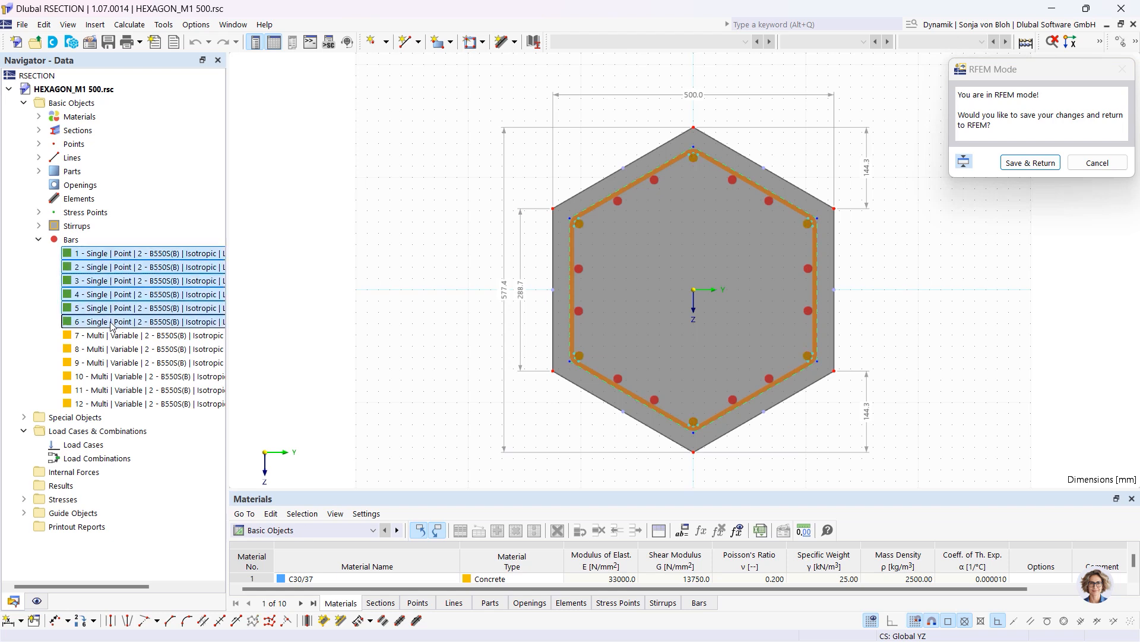
right_click(109, 254)
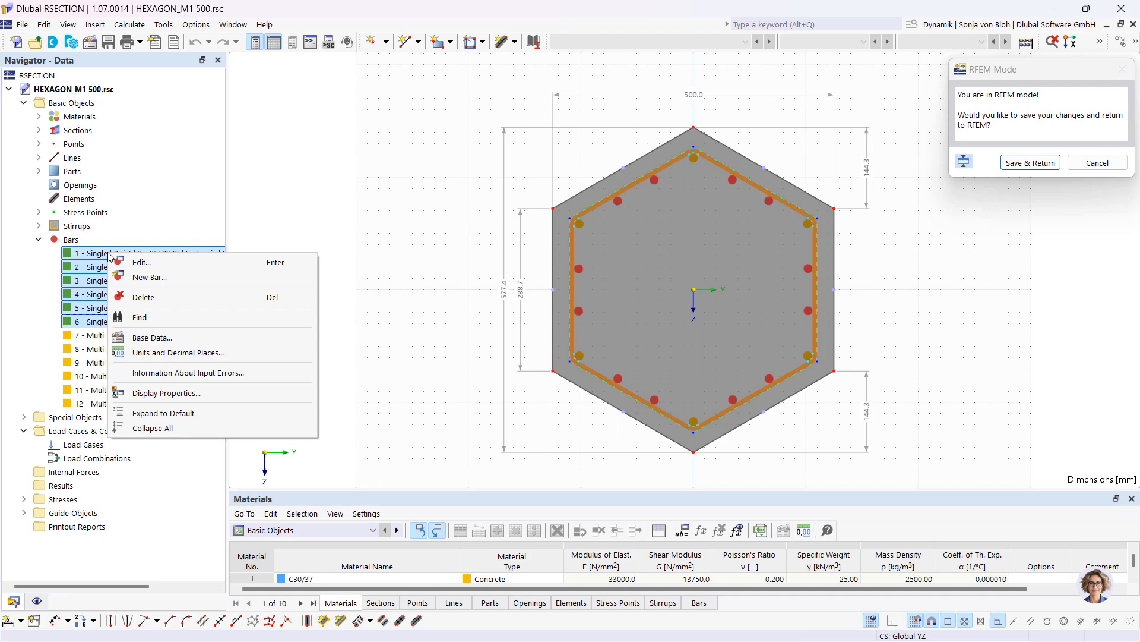
left_click(140, 263)
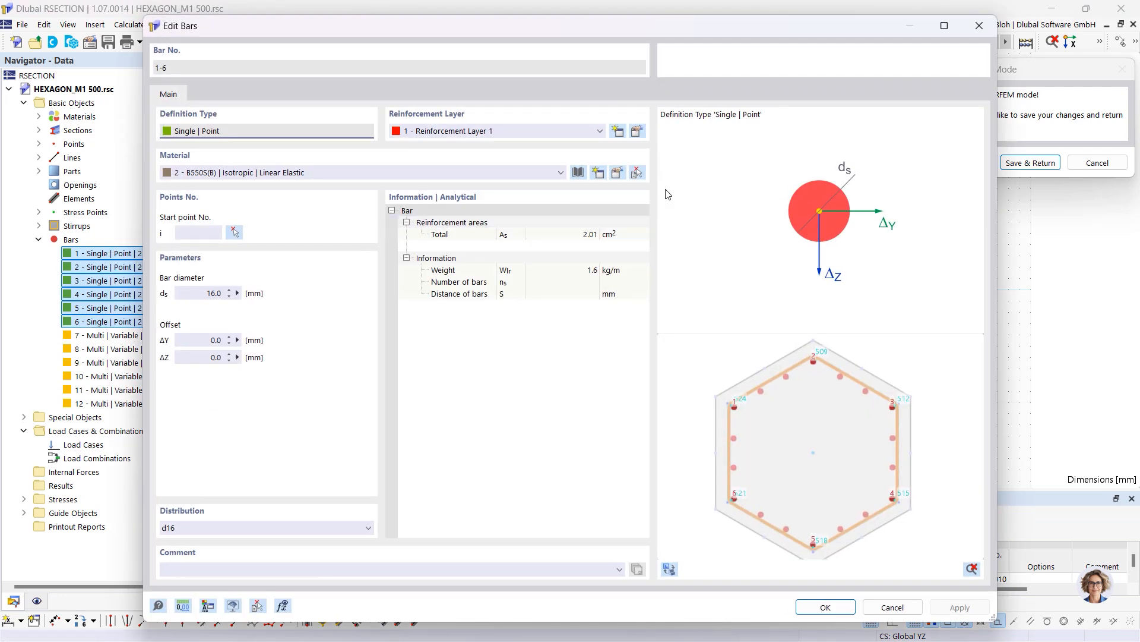
left_click(621, 132)
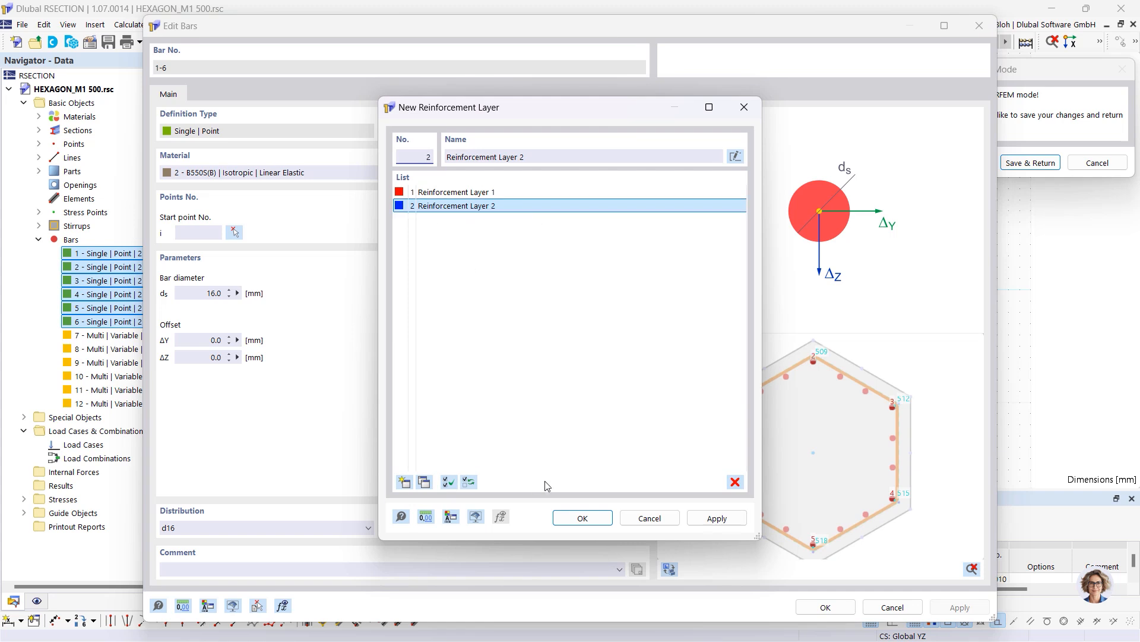
left_click(580, 516)
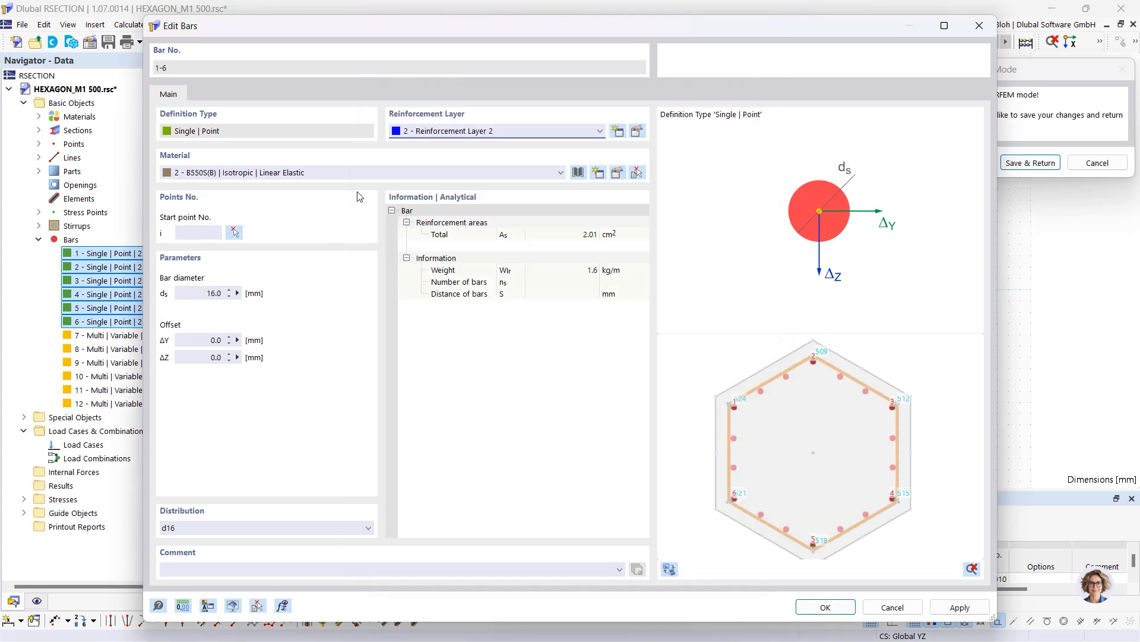
left_click(826, 607)
Save the layered section back to RFEM, review the member's second longitudinal reinforcement item, and accept the member
left_click(1031, 162)
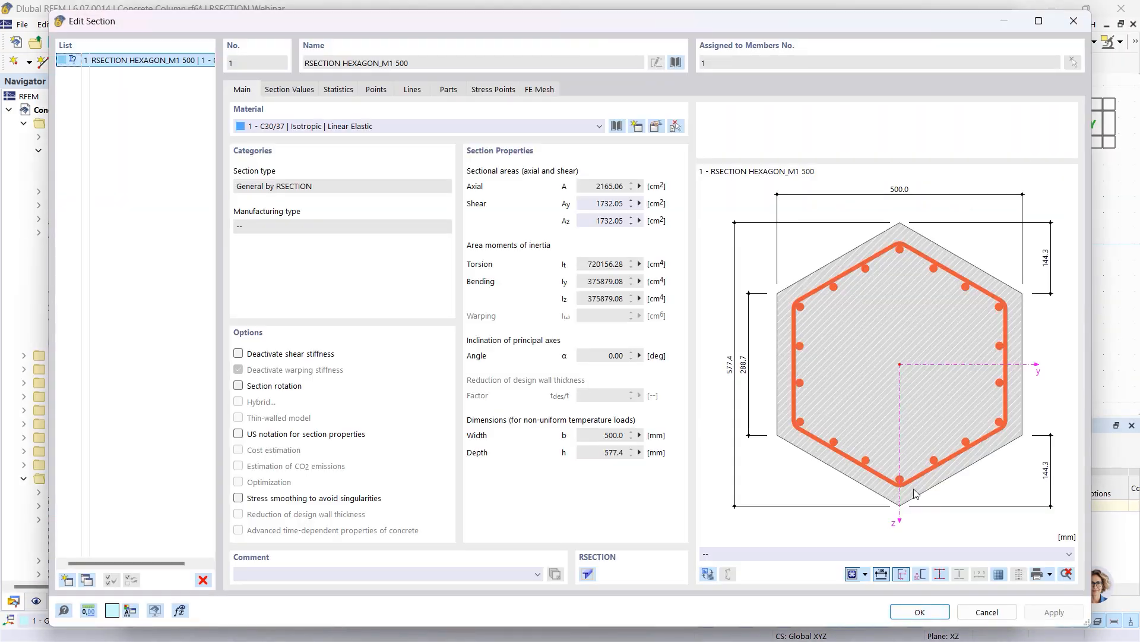
left_click(920, 612)
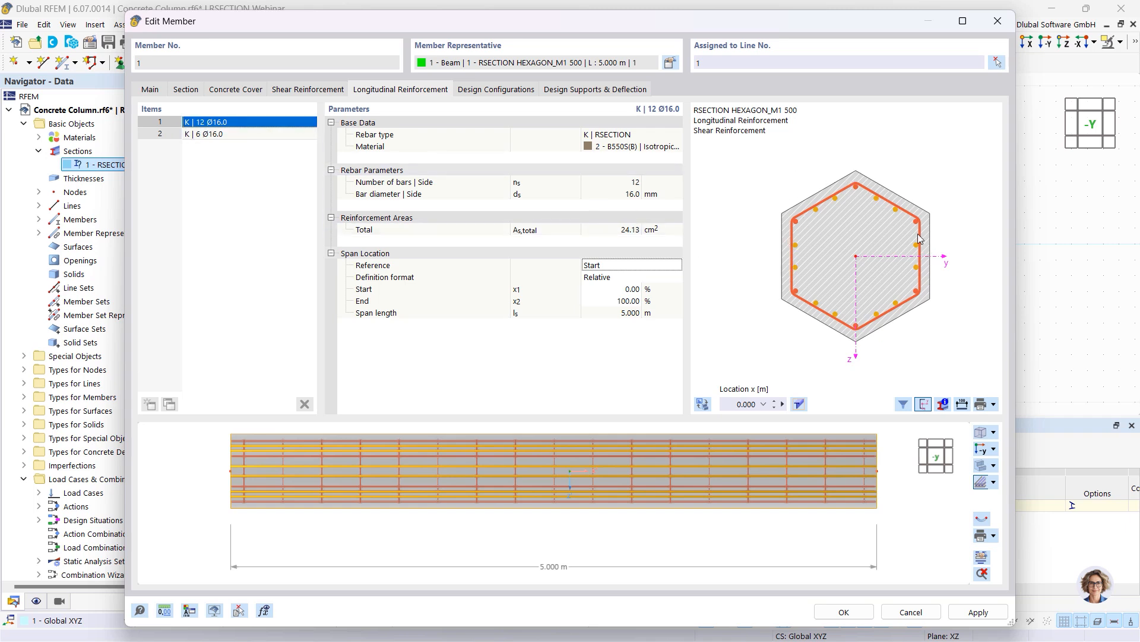
left_click(243, 135)
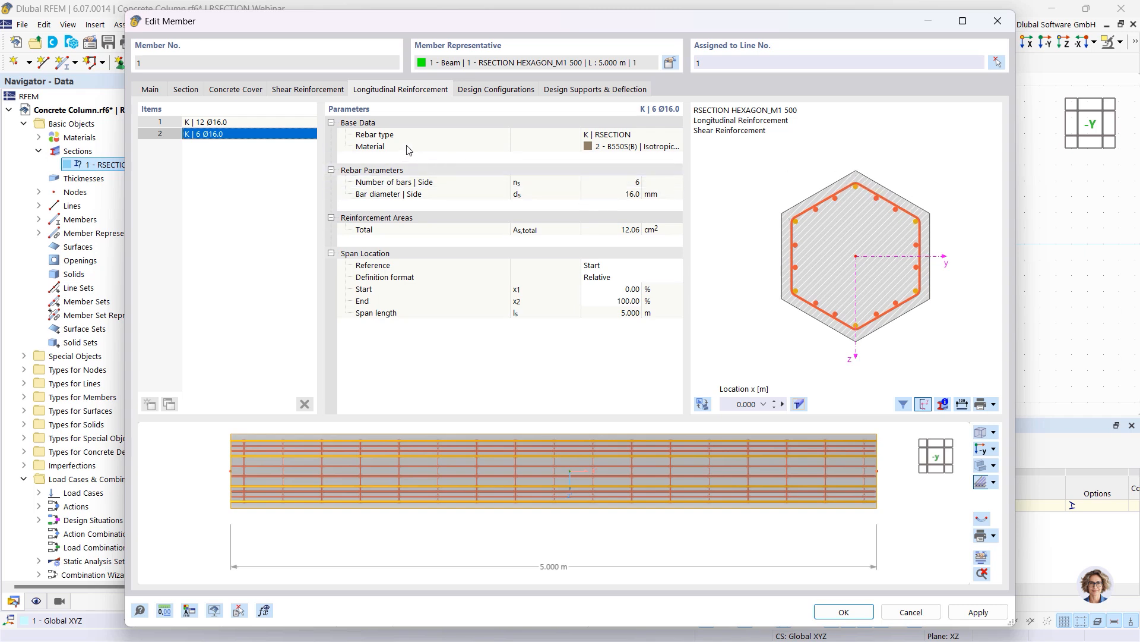
left_click(843, 612)
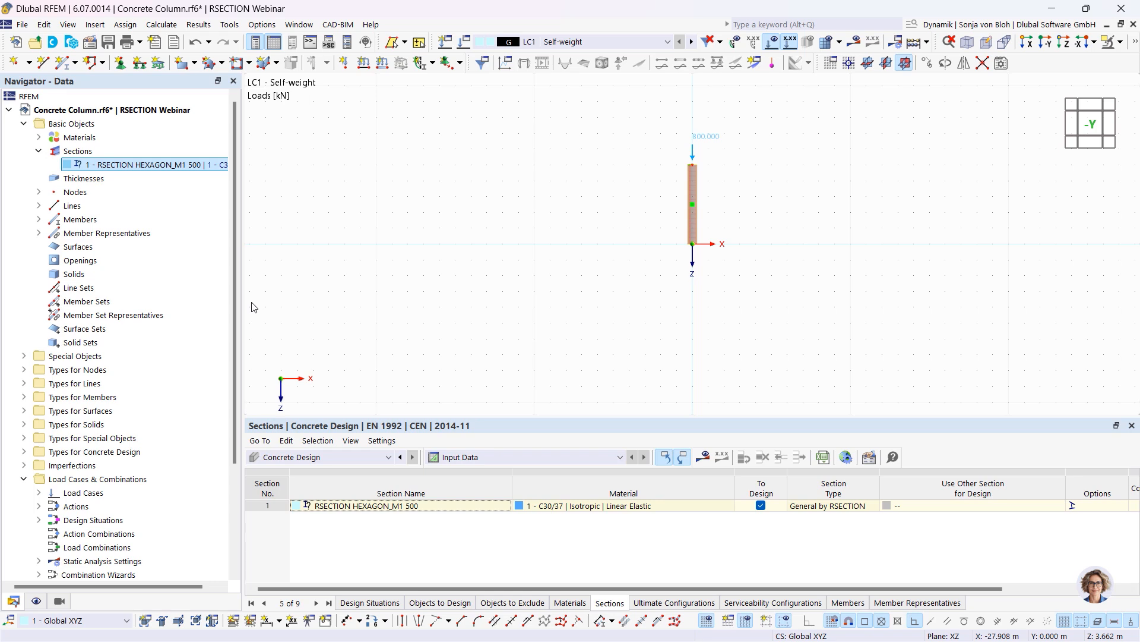
Exclude the SLS design situations DS2, DS3 and DS4 from the concrete design
left_click(369, 602)
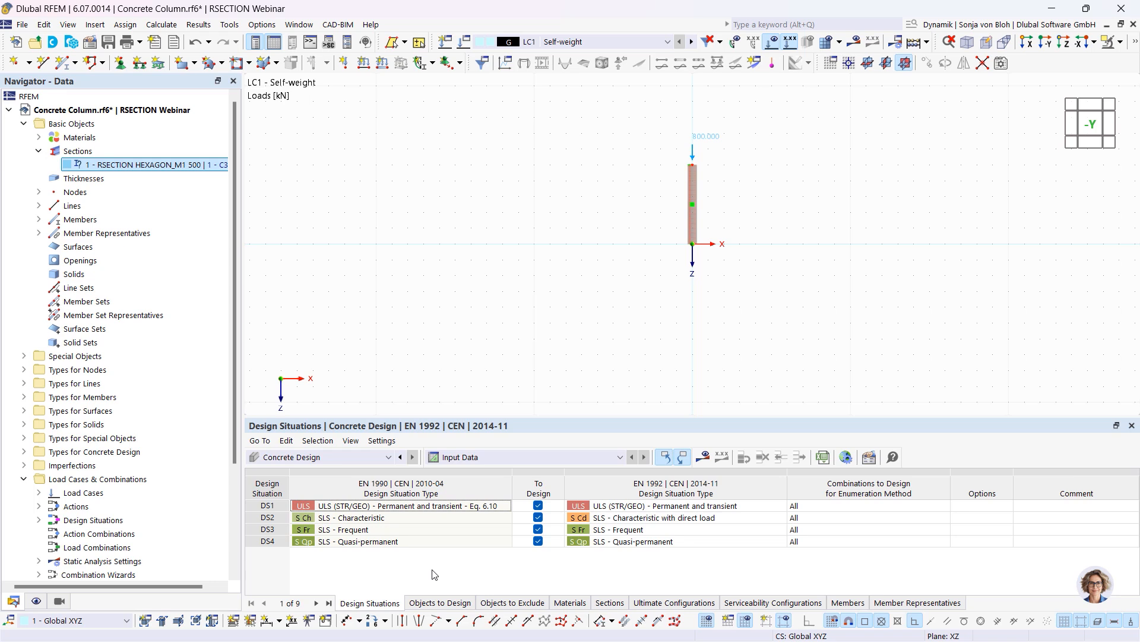
left_click(538, 541)
left_click(538, 529)
left_click(538, 517)
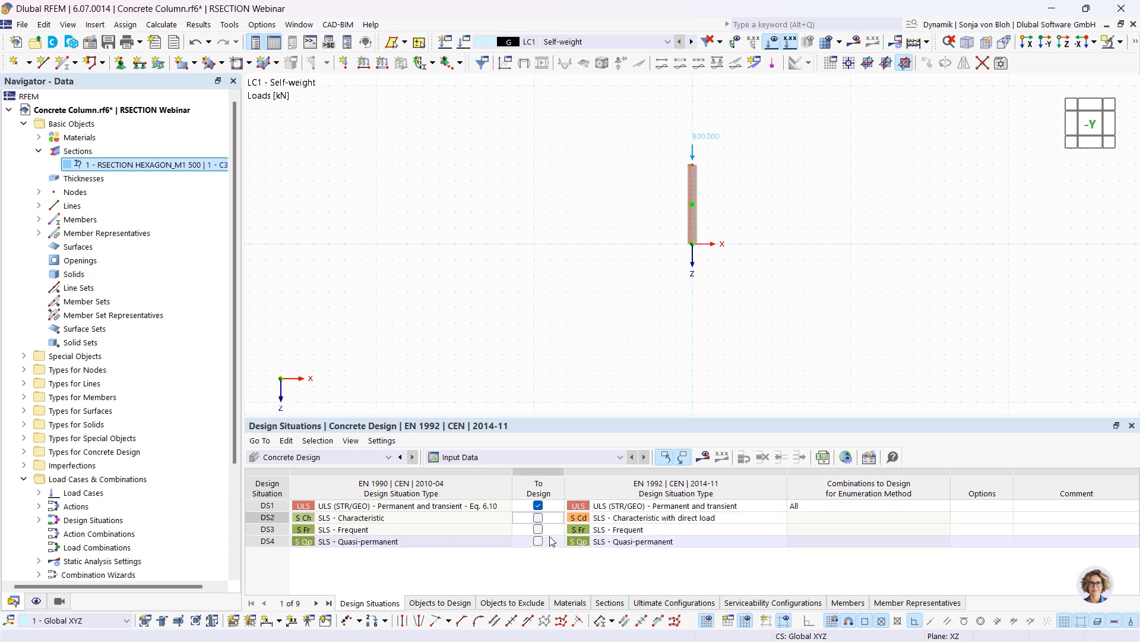
Calculate the concrete design and examine the provided reinforcement in the design check details of member 1
left_click(705, 457)
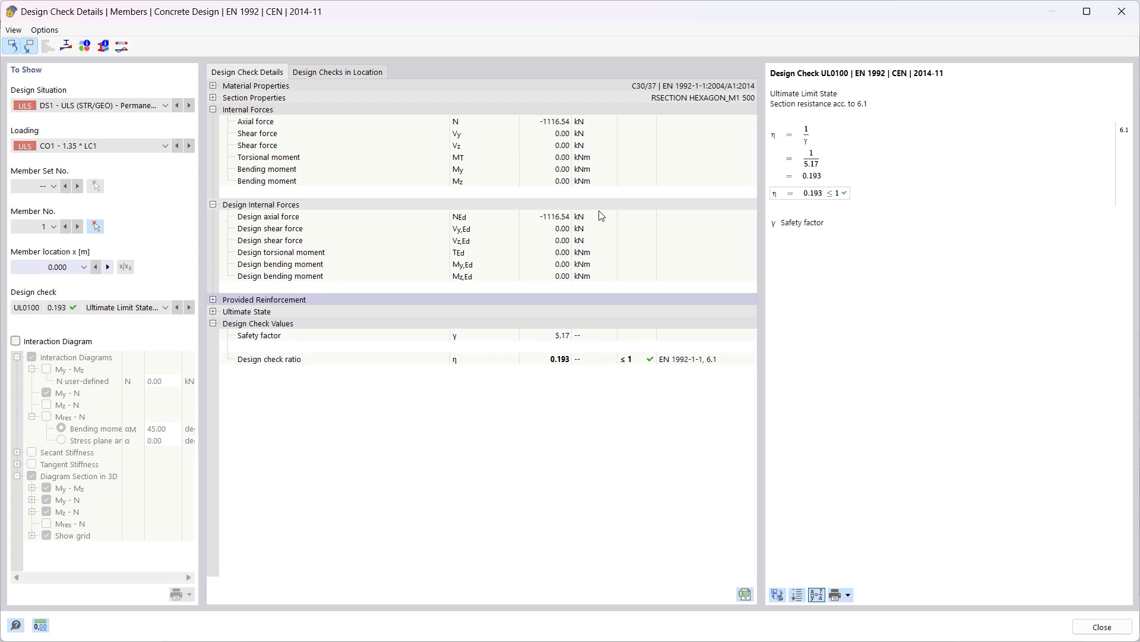
left_click(214, 300)
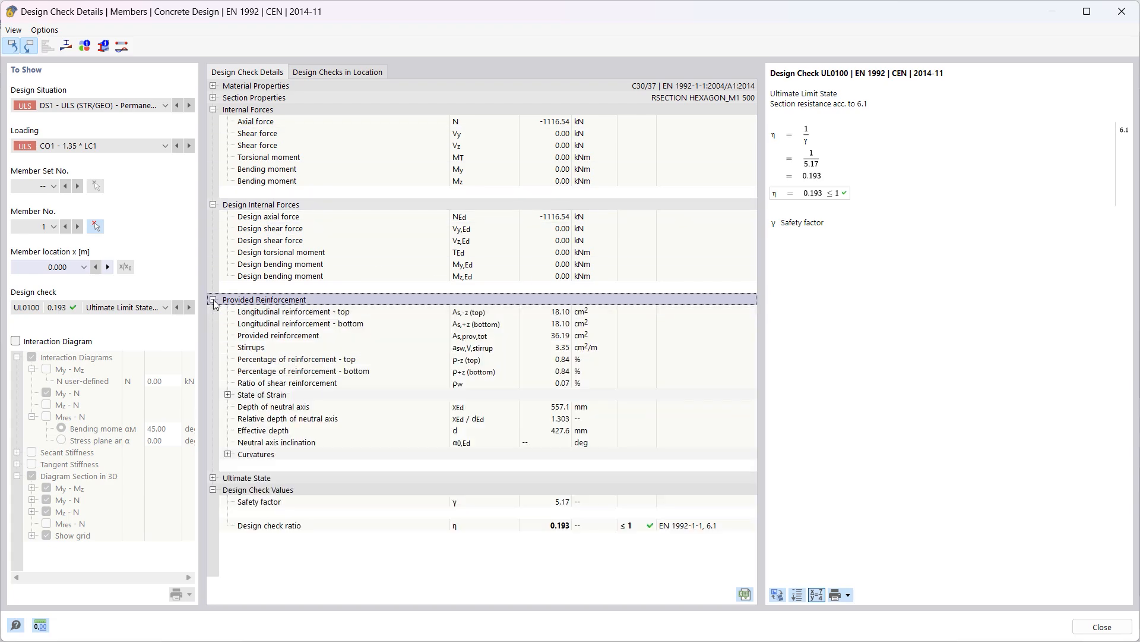
left_click(1121, 11)
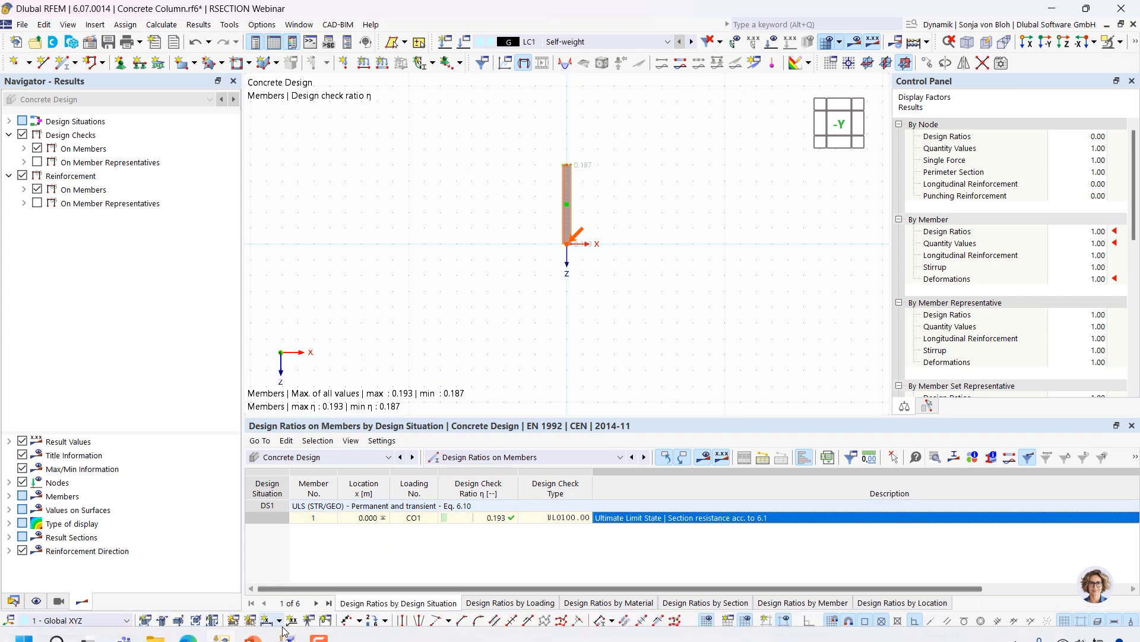
Switch to RSECTION and import the DXF file Brückenquerschnitt.dxf from the RSECTION Webinar 5 folder
left_click(286, 633)
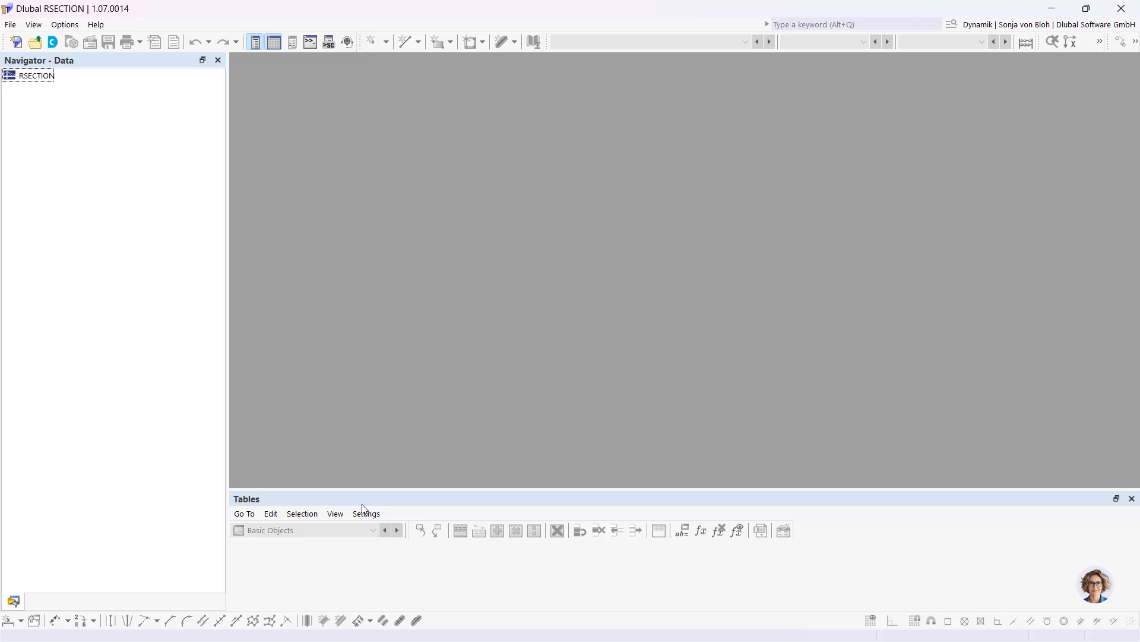
left_click(11, 25)
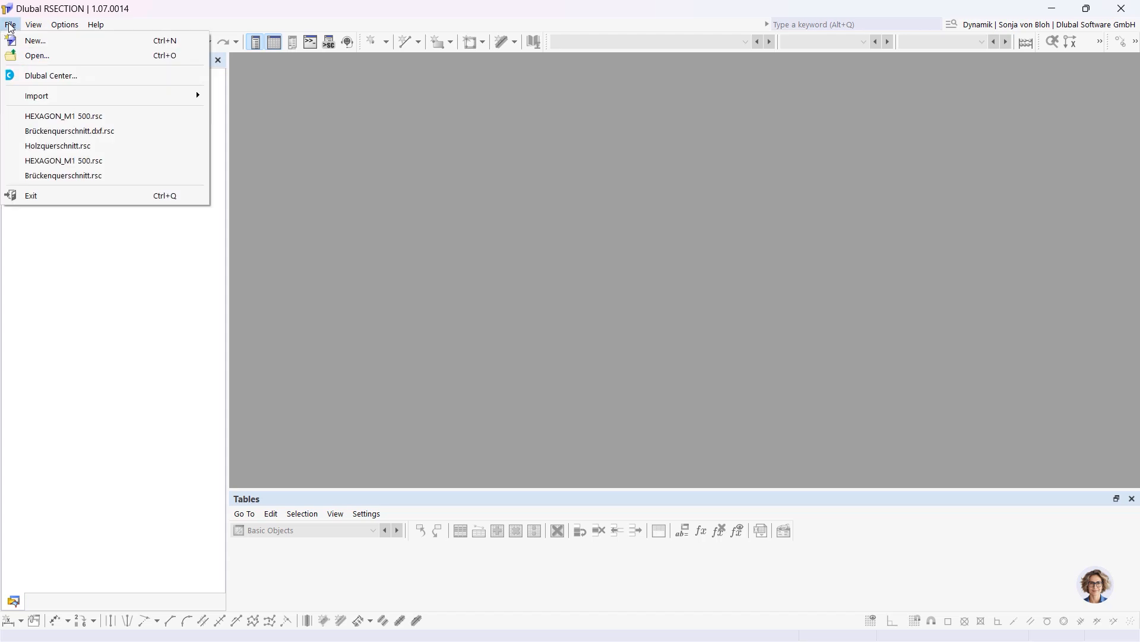
mouse_move(39, 95)
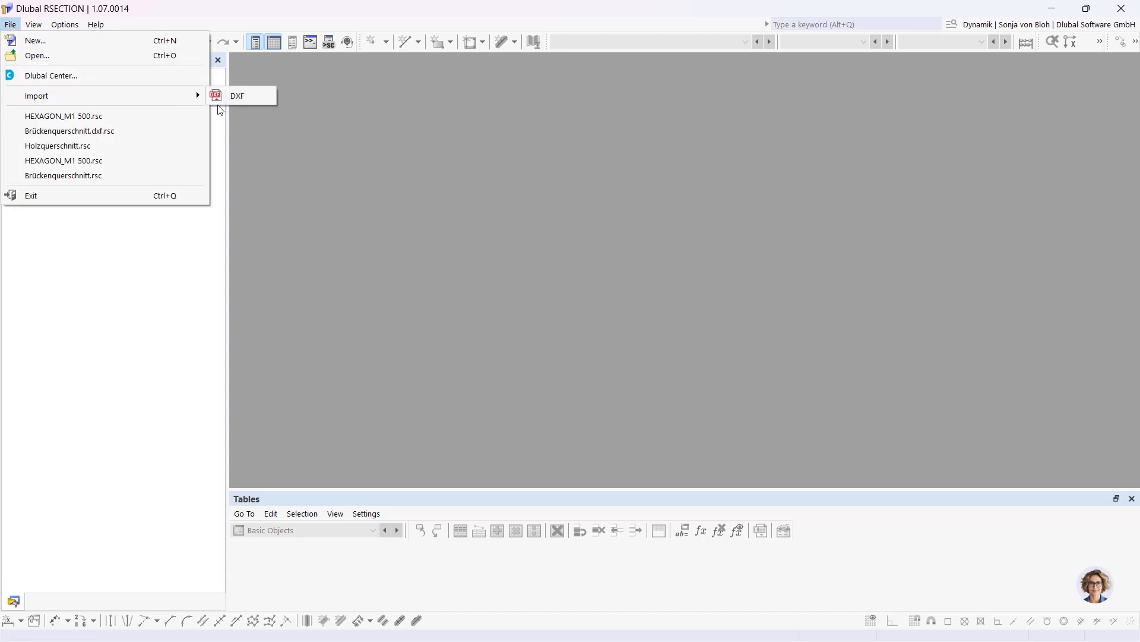
left_click(239, 95)
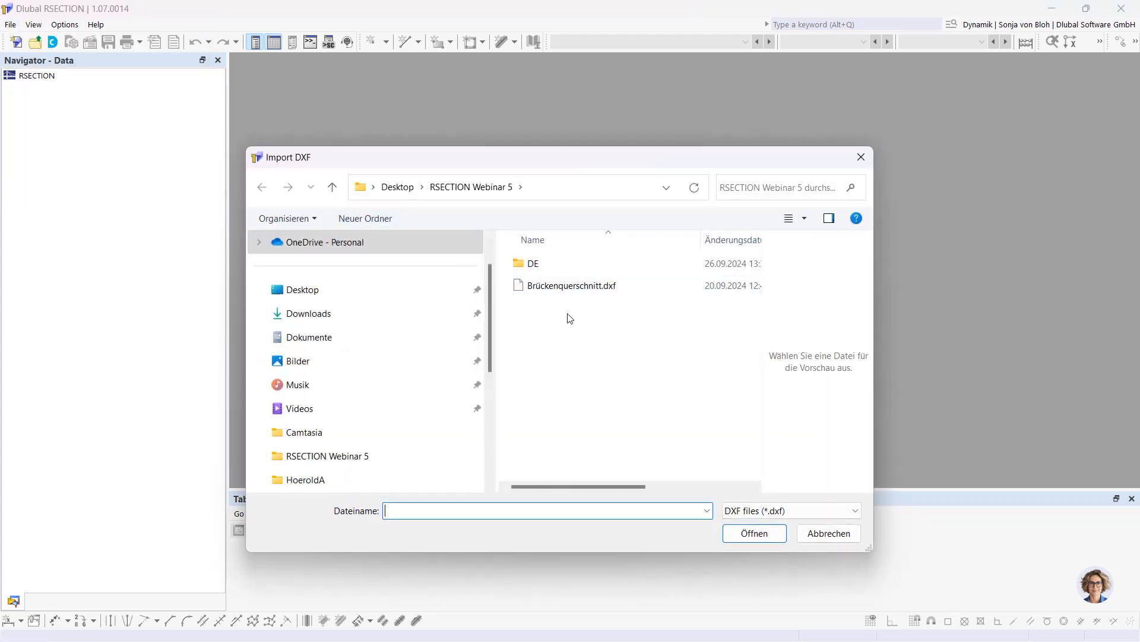
left_click(585, 288)
left_click(754, 534)
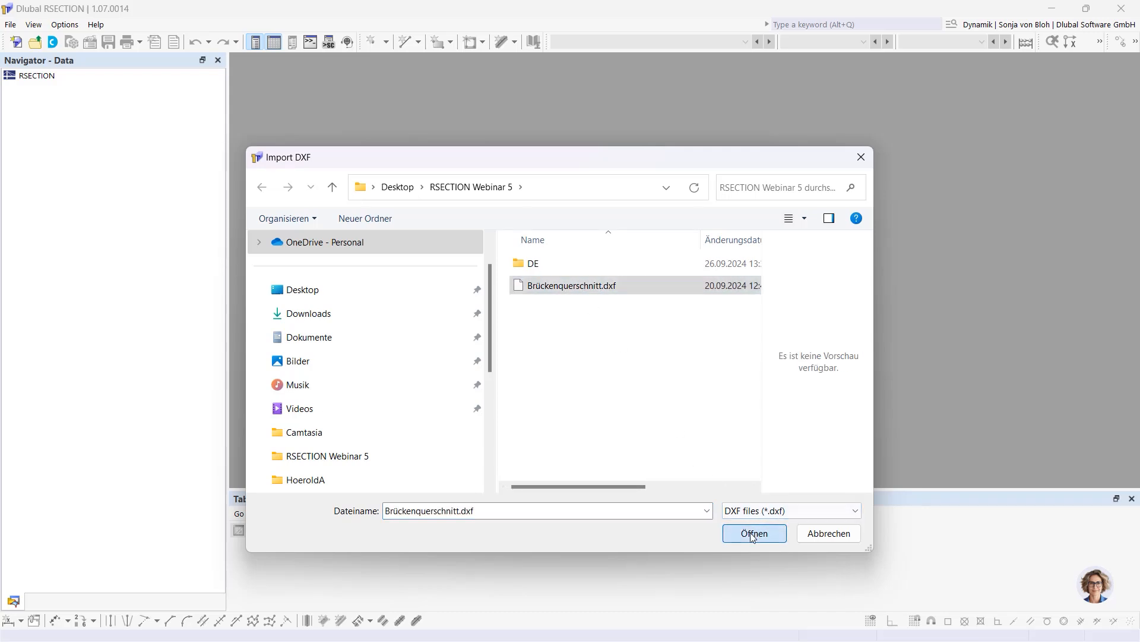